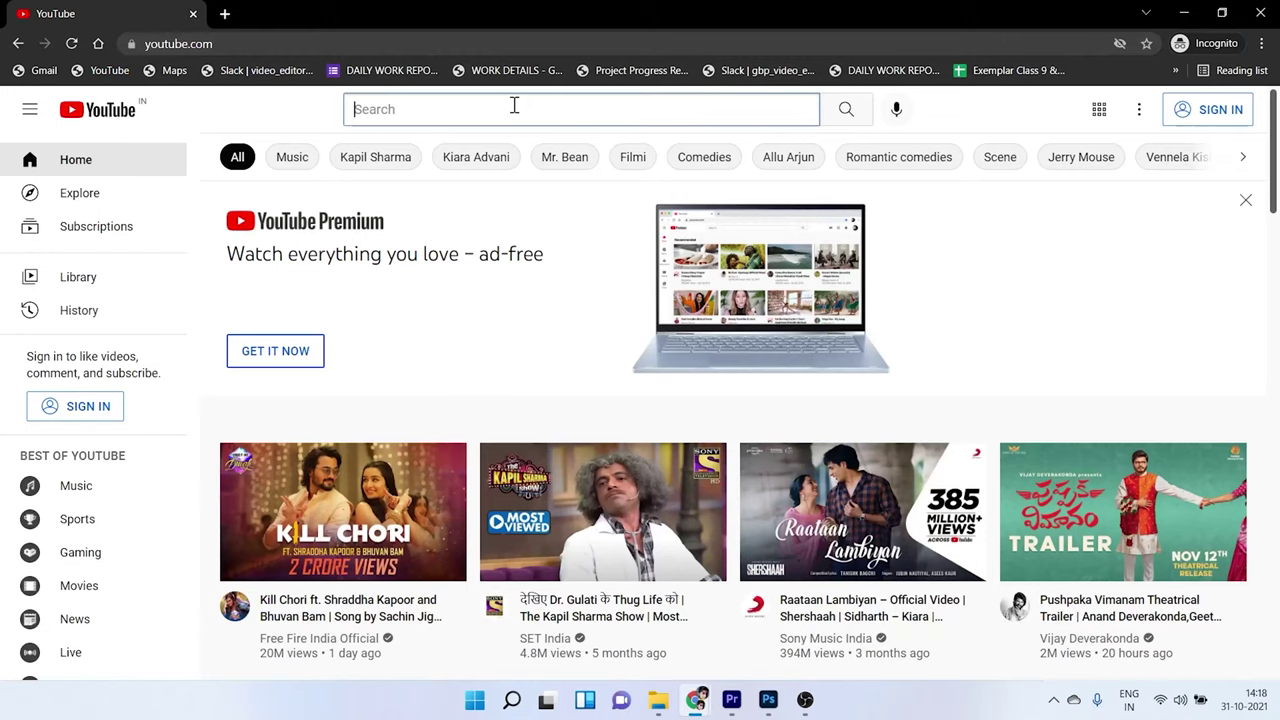
- Search YouTube for 'clock animation in after effects' and play The Learning Hub's Clock Animation Tutorial
type("CLOCK ANIMATION IN")
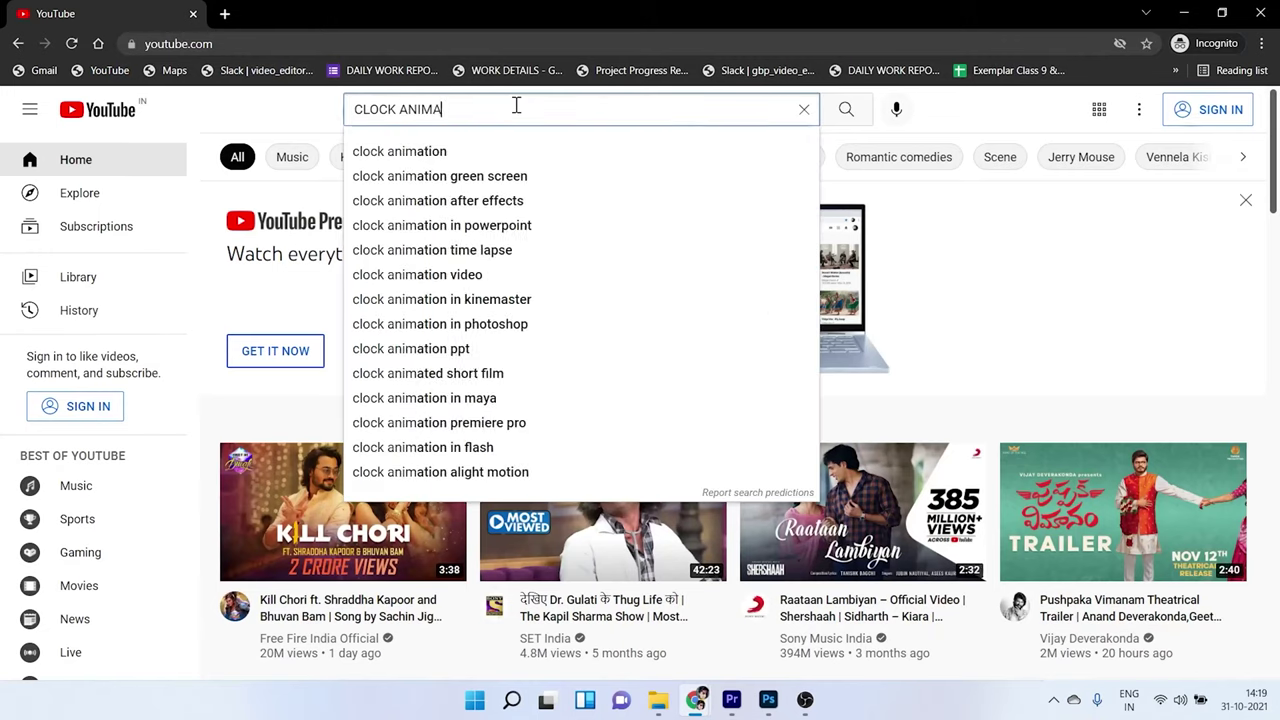
left_click(527, 185)
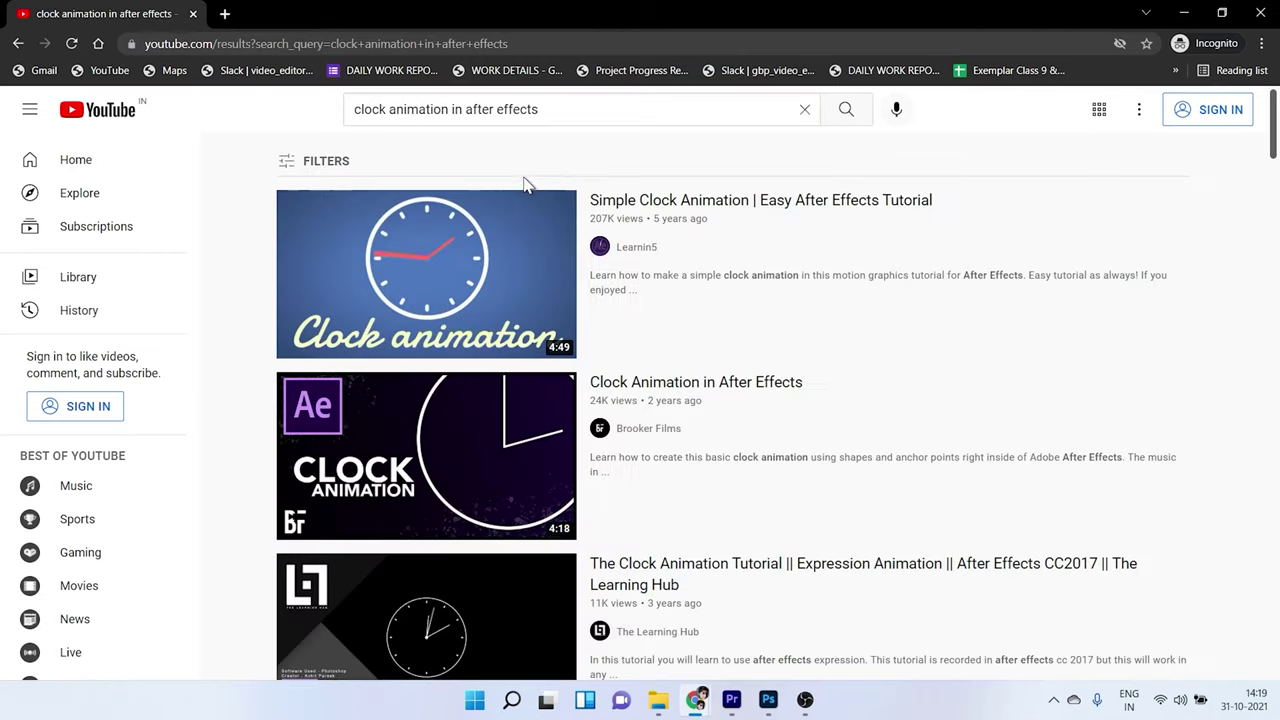
left_click(325, 272)
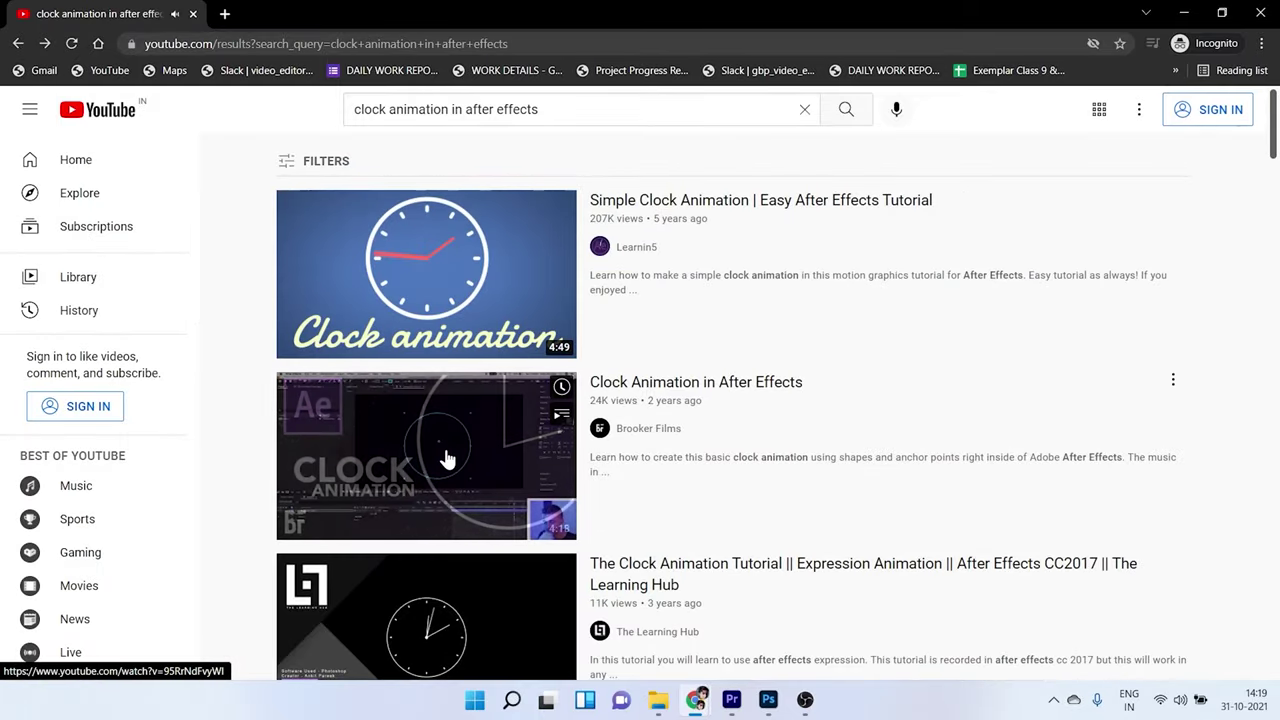
left_click(447, 458)
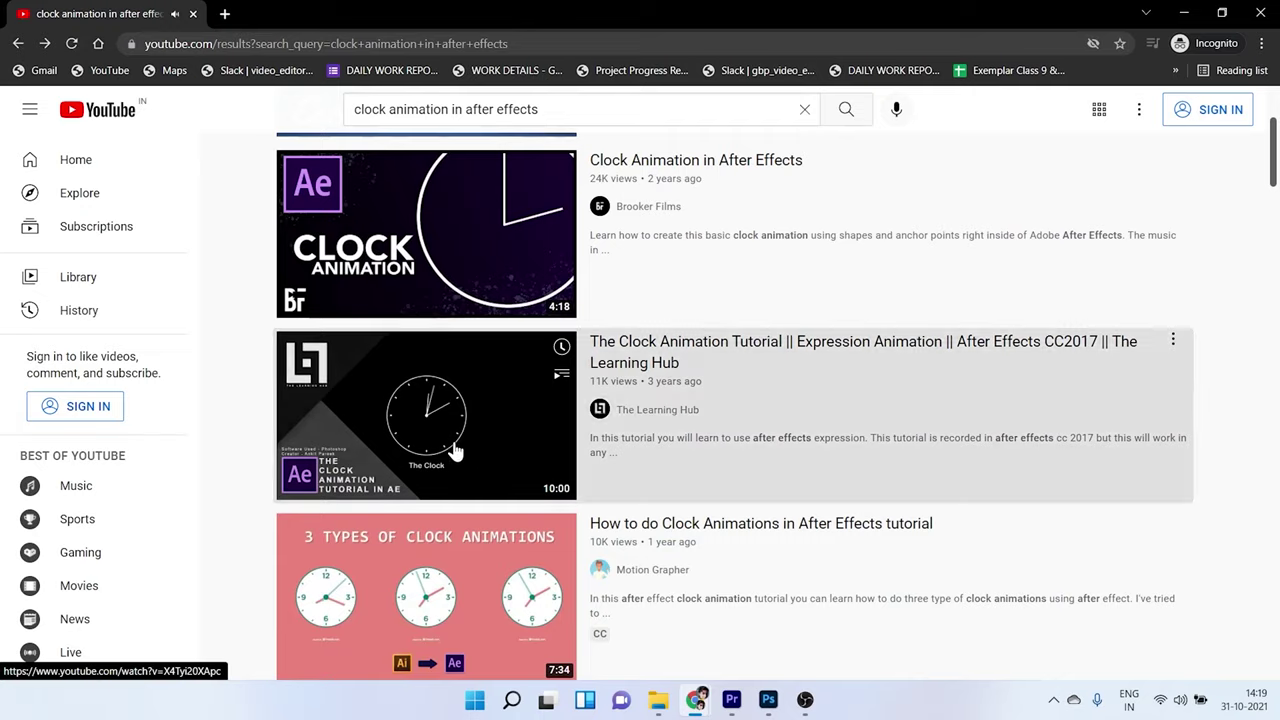
left_click(452, 450)
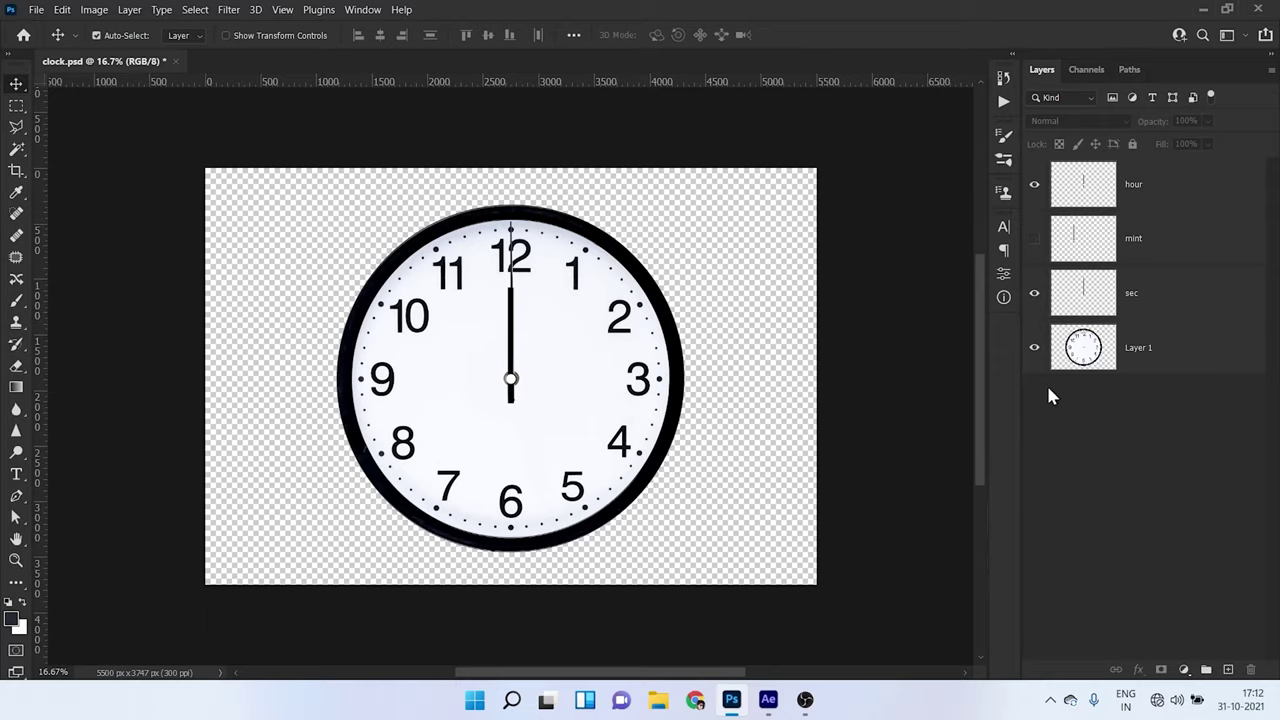
- Toggle the clock face layer's visibility and undo moving it, keeping it centred
left_click(1138, 357)
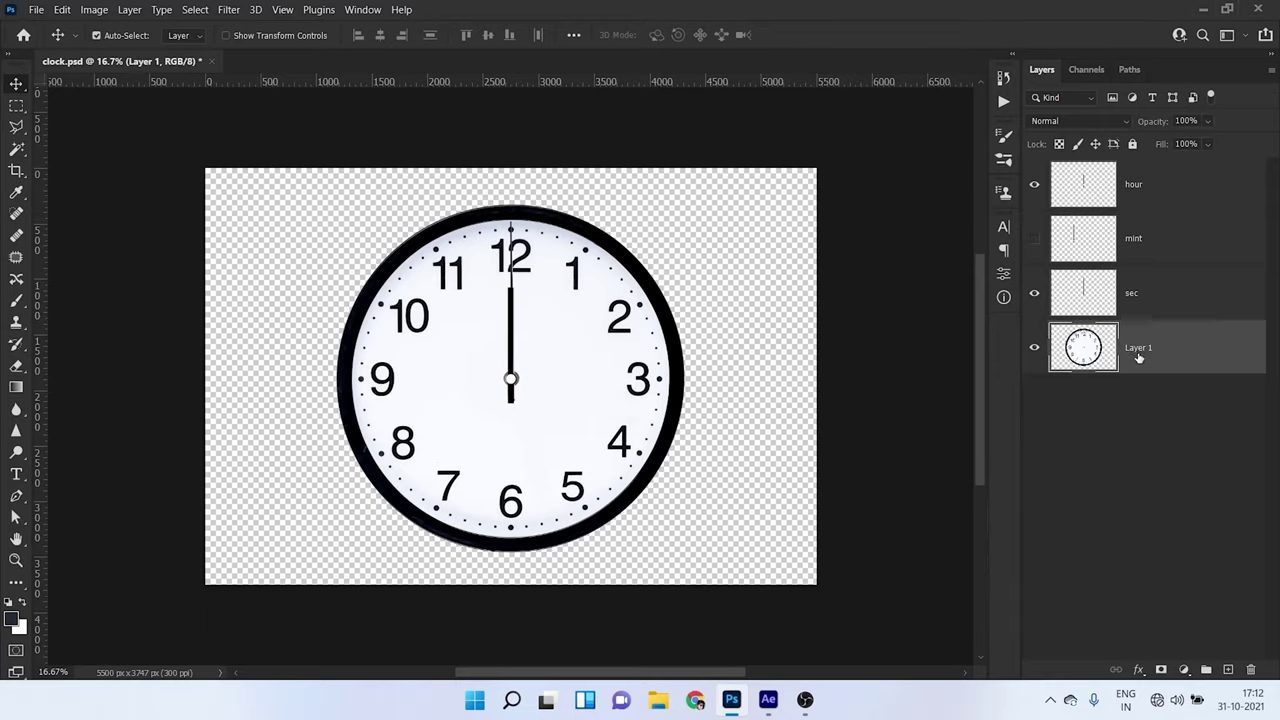
left_click(1035, 350)
left_click(1035, 350)
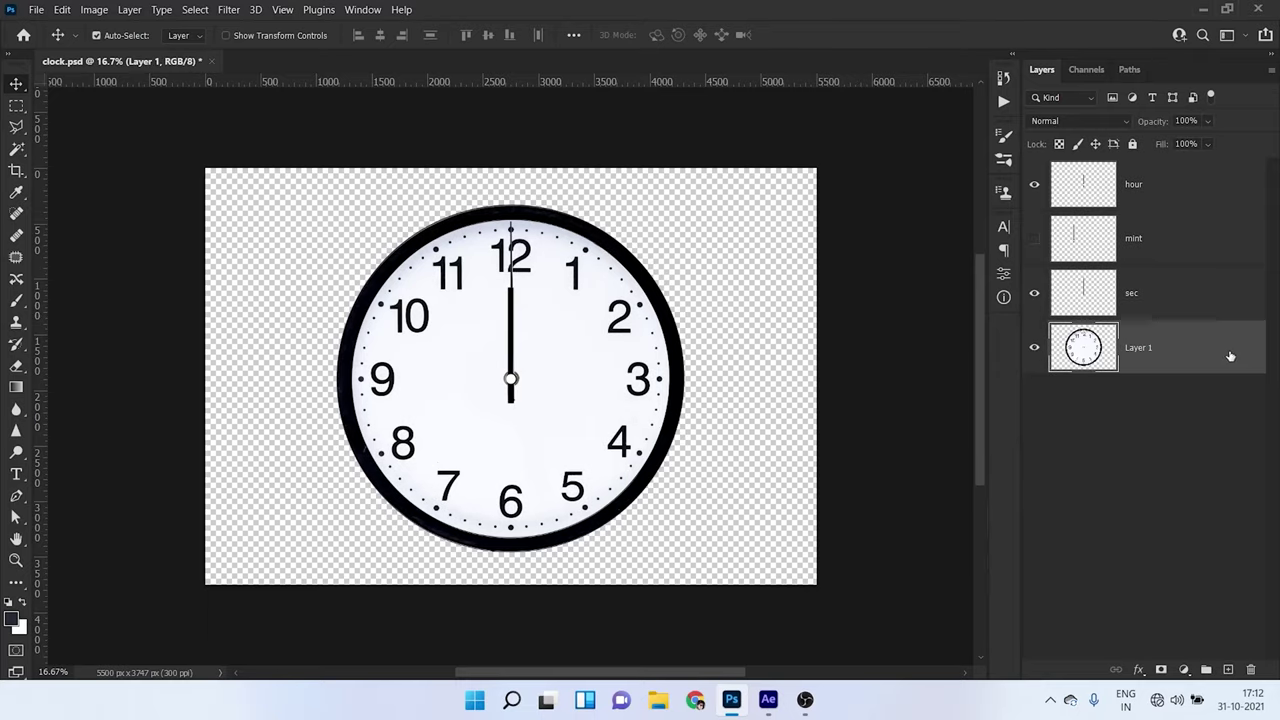
left_click(1035, 347)
left_click(1035, 347)
left_click_drag(690, 356, 506, 382)
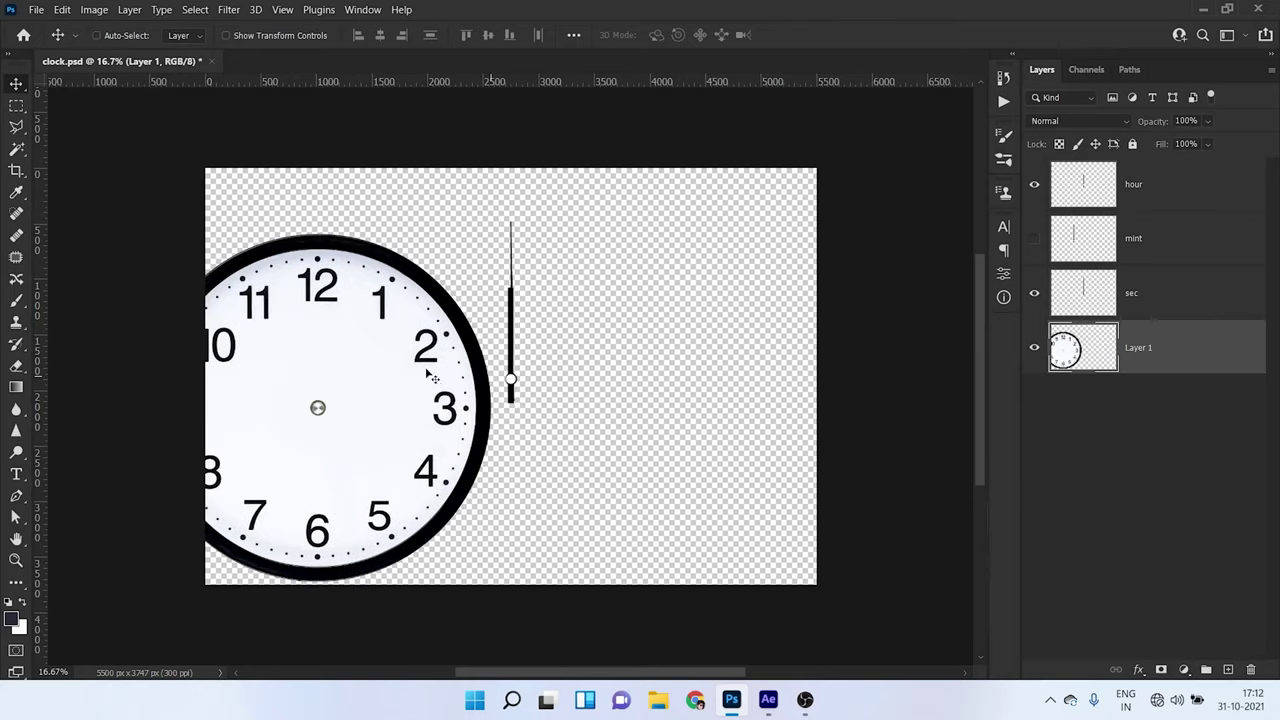
key("ctrl+z")
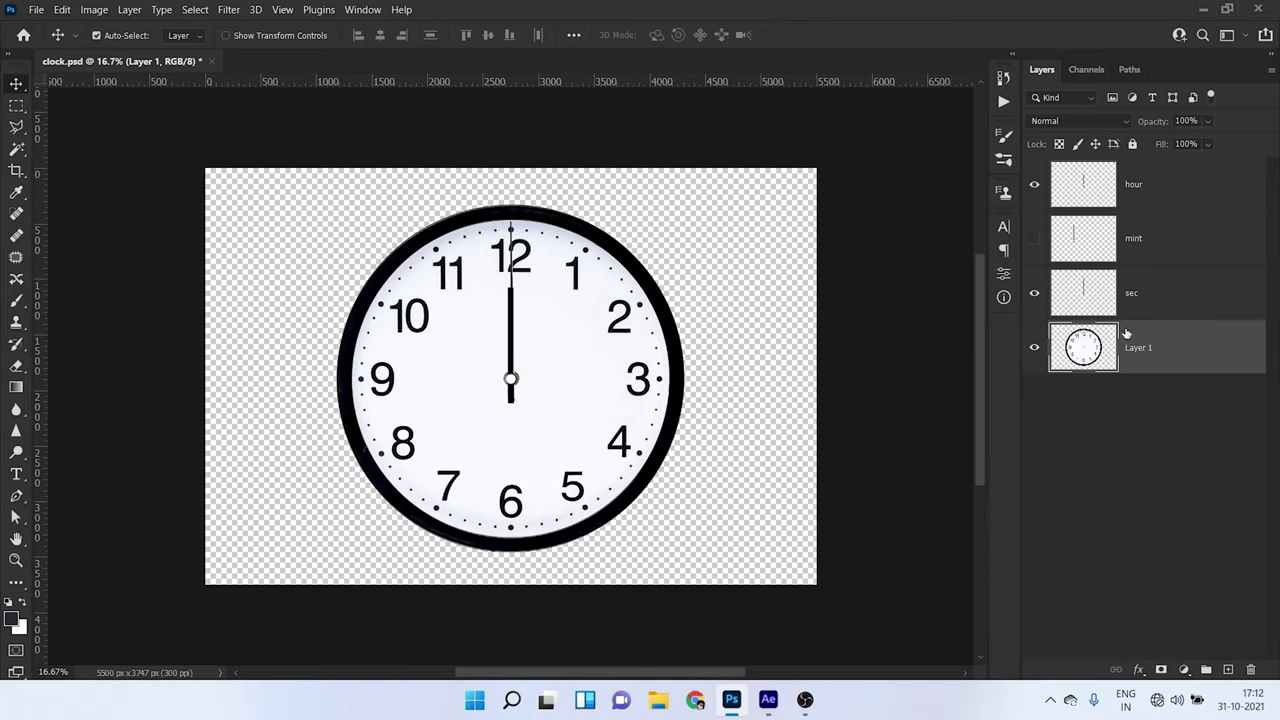
- Make the mint layer visible and check the sec, mint and hour hands' visibility
left_click(1136, 304)
left_click(1030, 257)
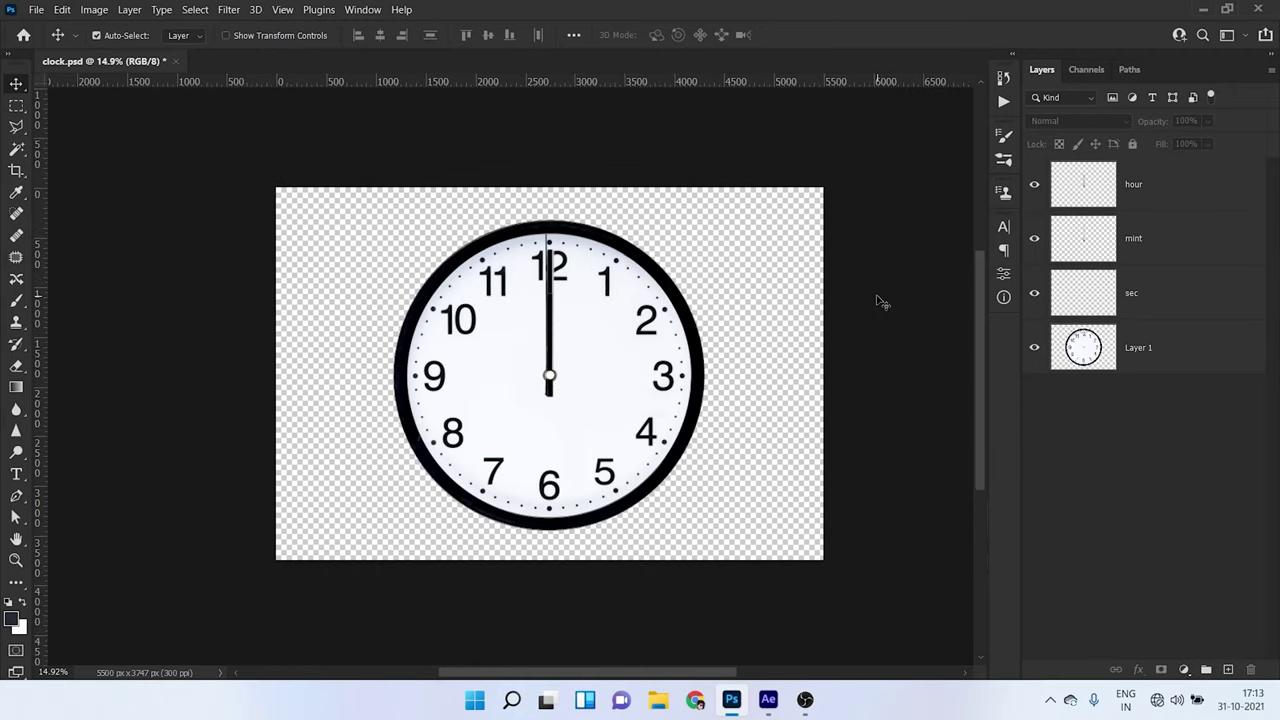
left_click(1034, 294)
left_click(1034, 294)
left_click(1034, 240)
left_click(1034, 240)
left_click(1034, 186)
left_click(37, 8)
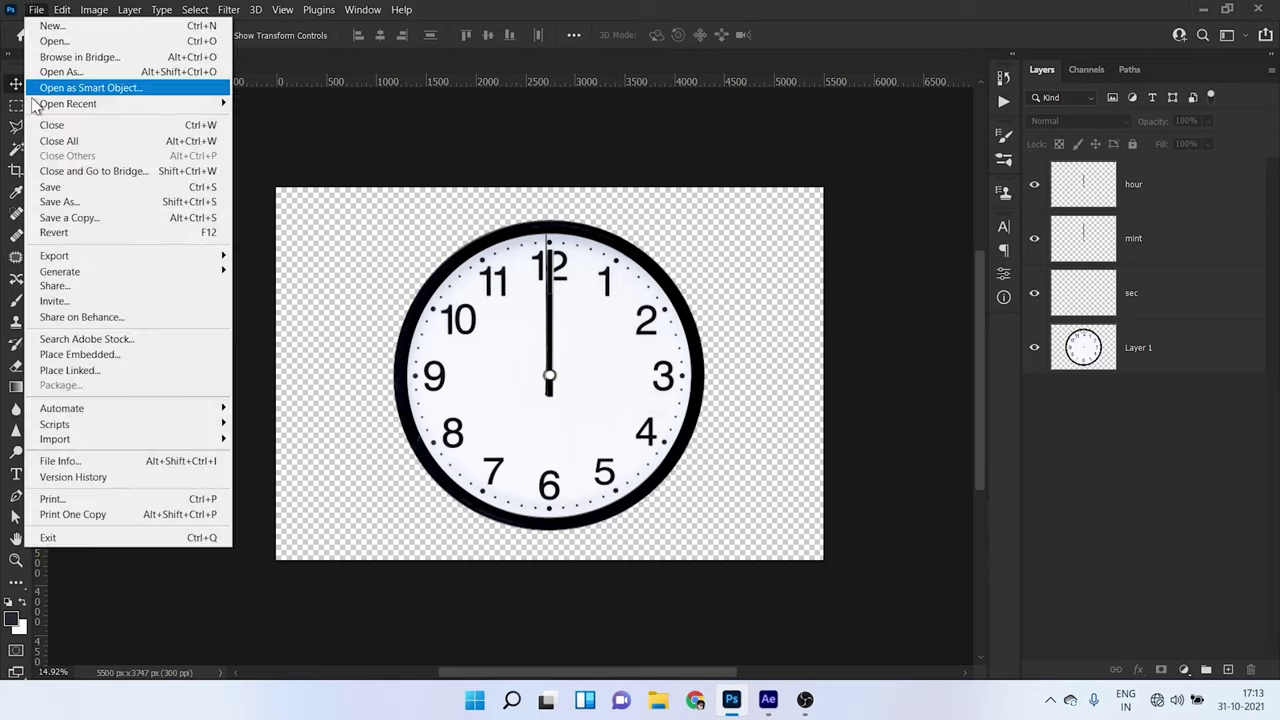
- Start a Save As for clock.psd, keep the Photoshop (*.PSD) format, then cancel
left_click(58, 204)
left_click(150, 311)
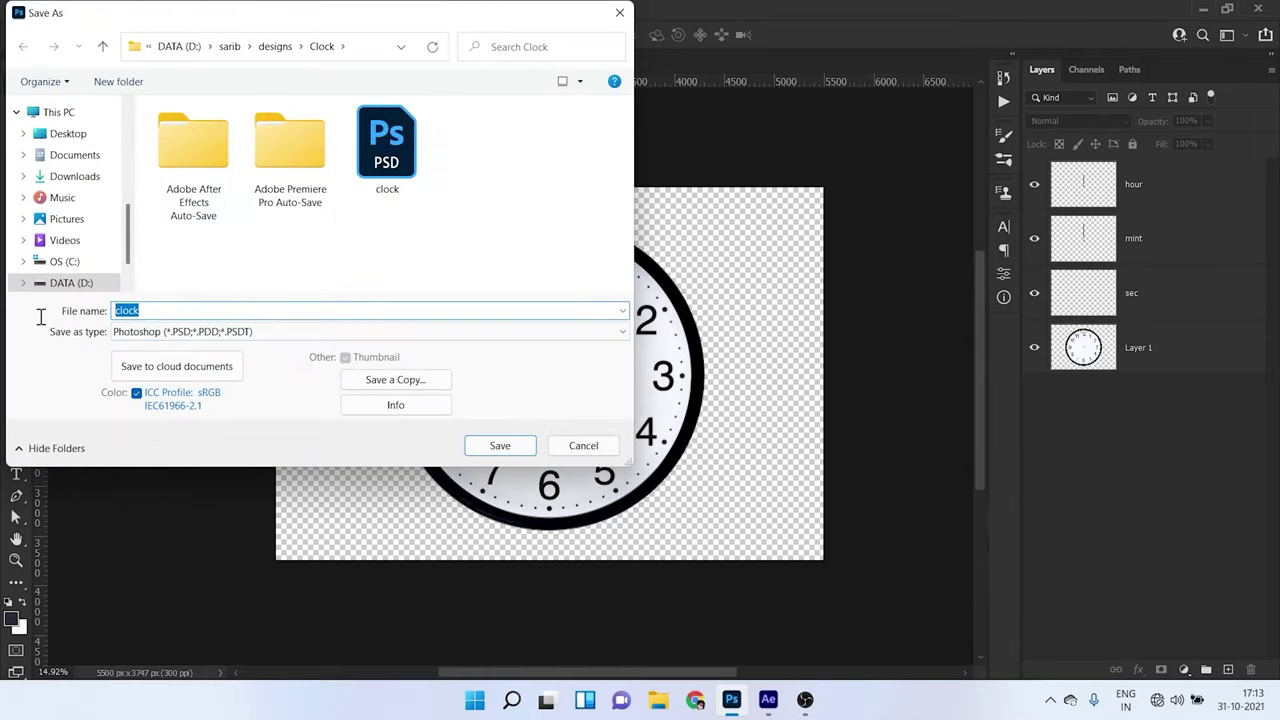
left_click(165, 331)
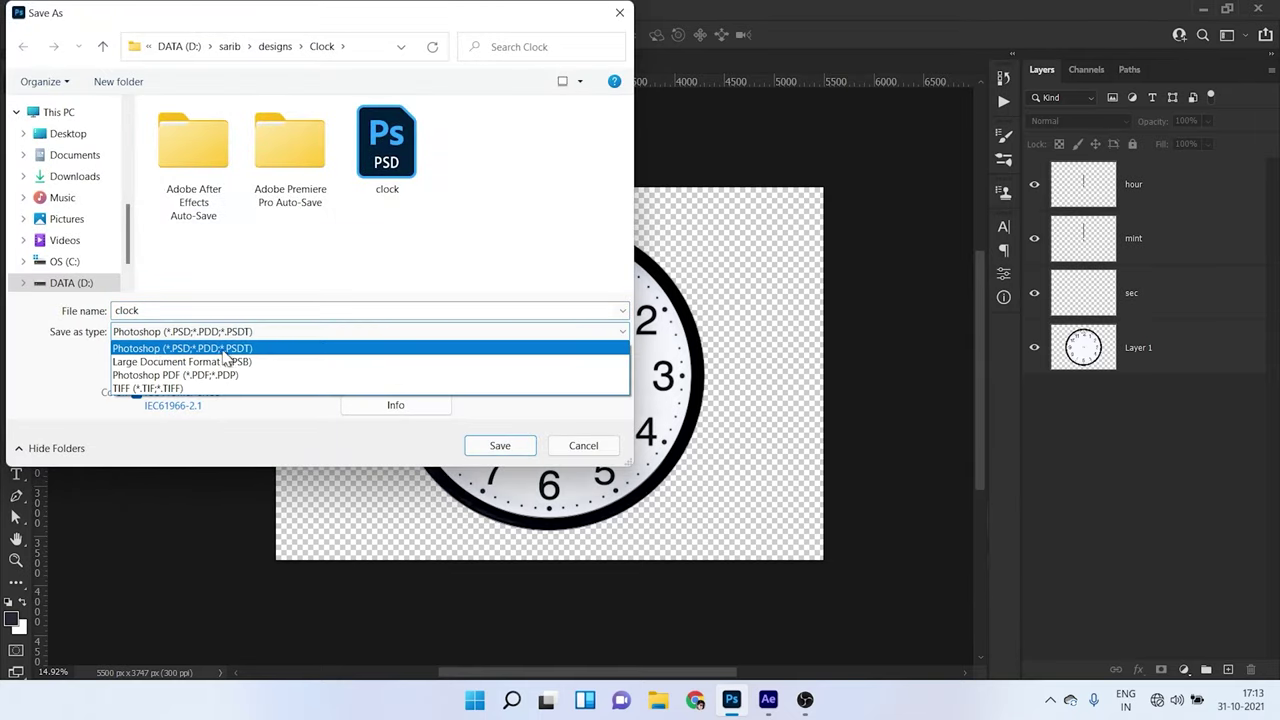
left_click(191, 350)
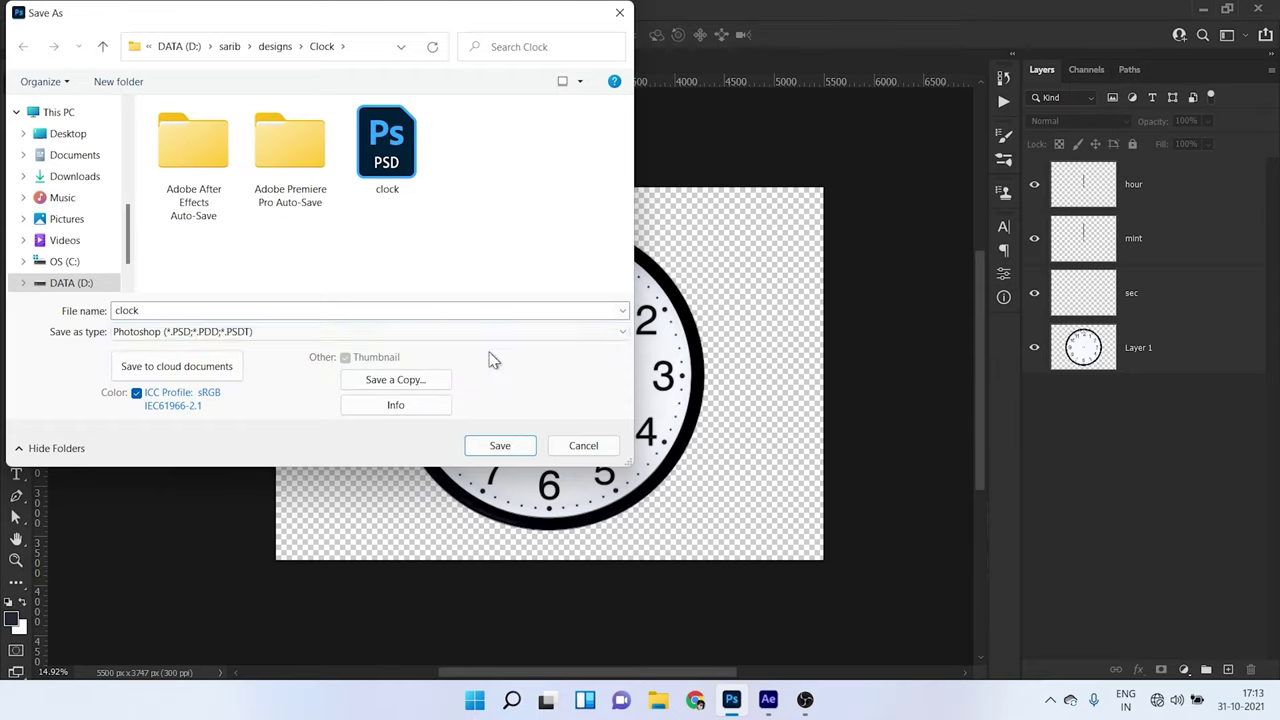
left_click(583, 445)
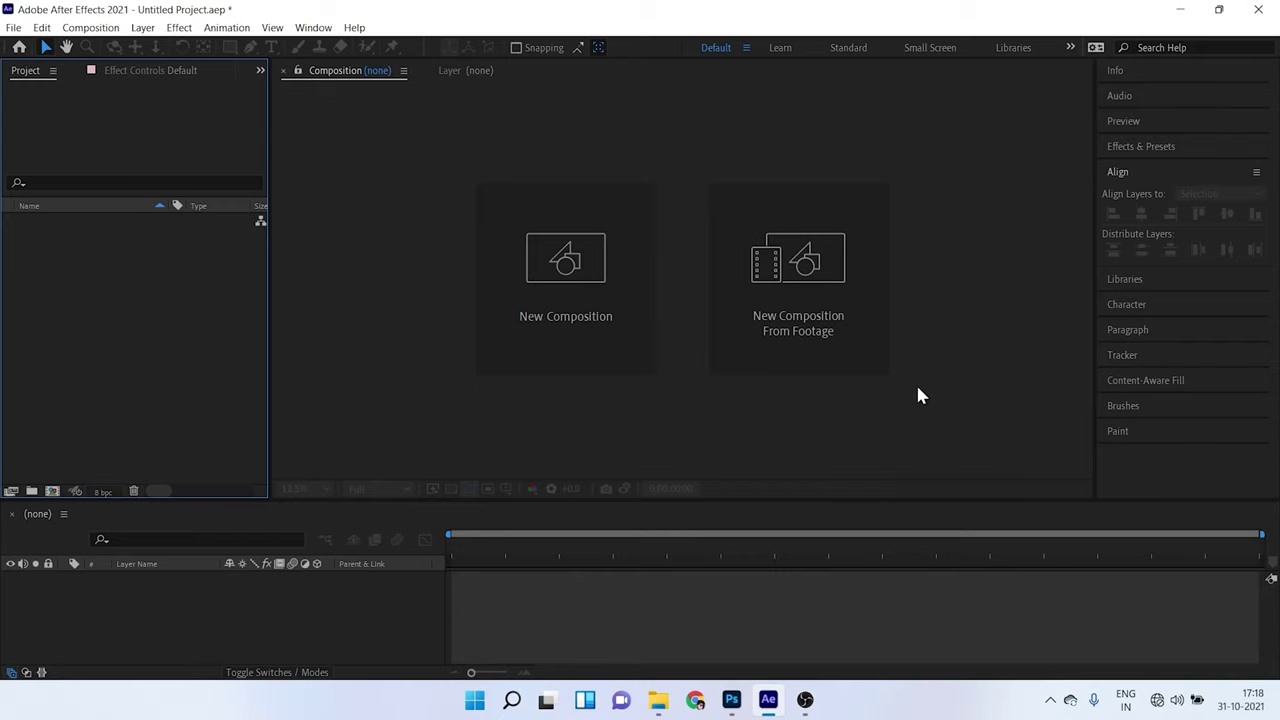
- Import clock.psd as Composition - Retain Layer Sizes with editable layer styles
key("alt+Tab")
left_click_drag(460, 300, 147, 338)
left_click(616, 260)
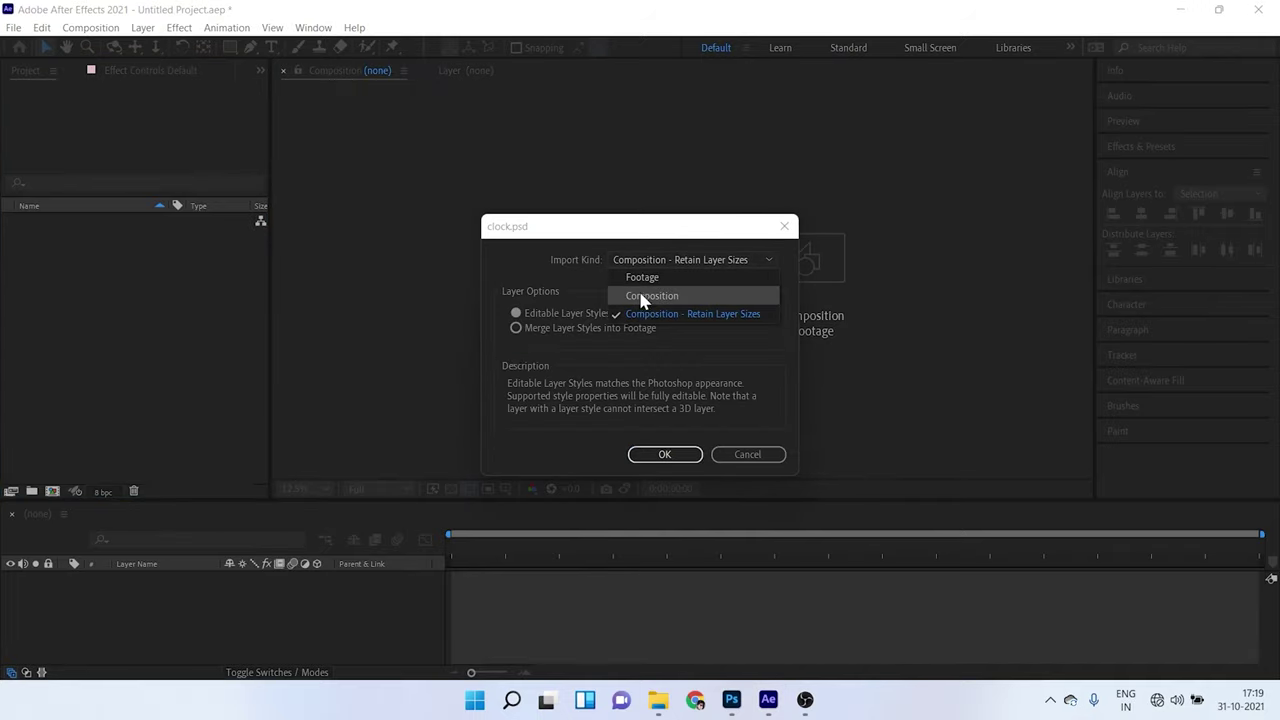
left_click(735, 314)
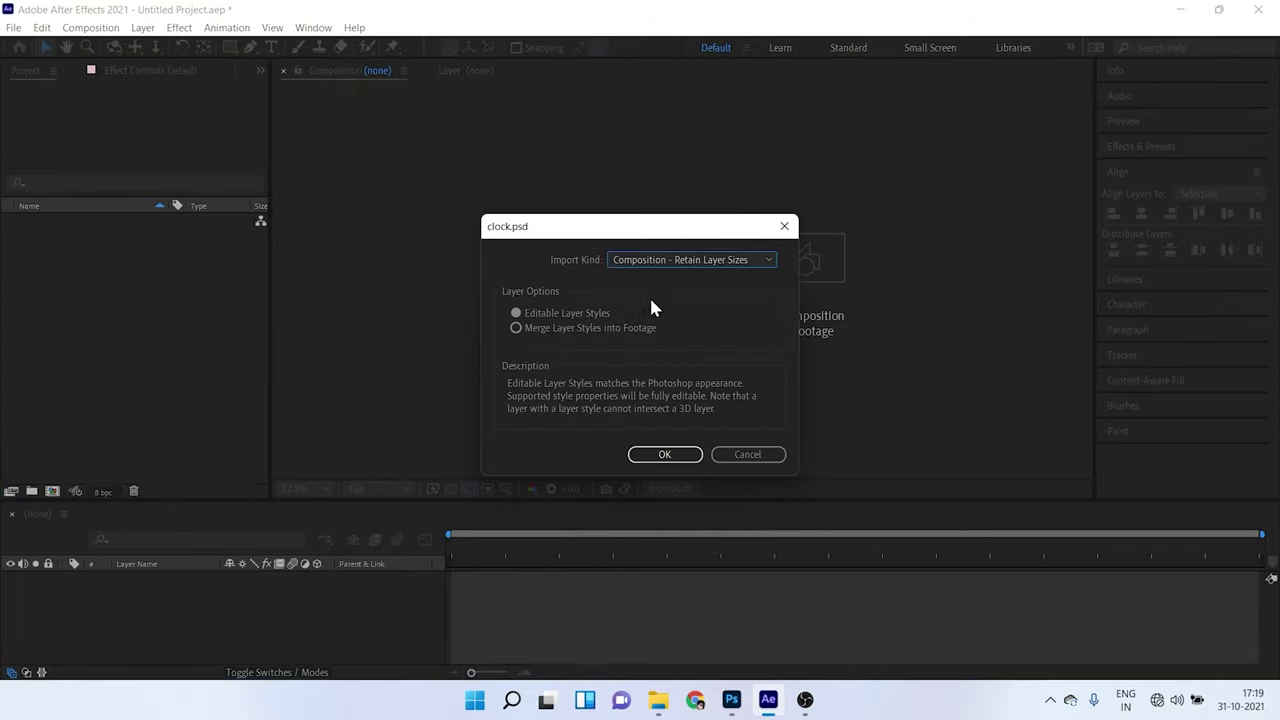
left_click(548, 315)
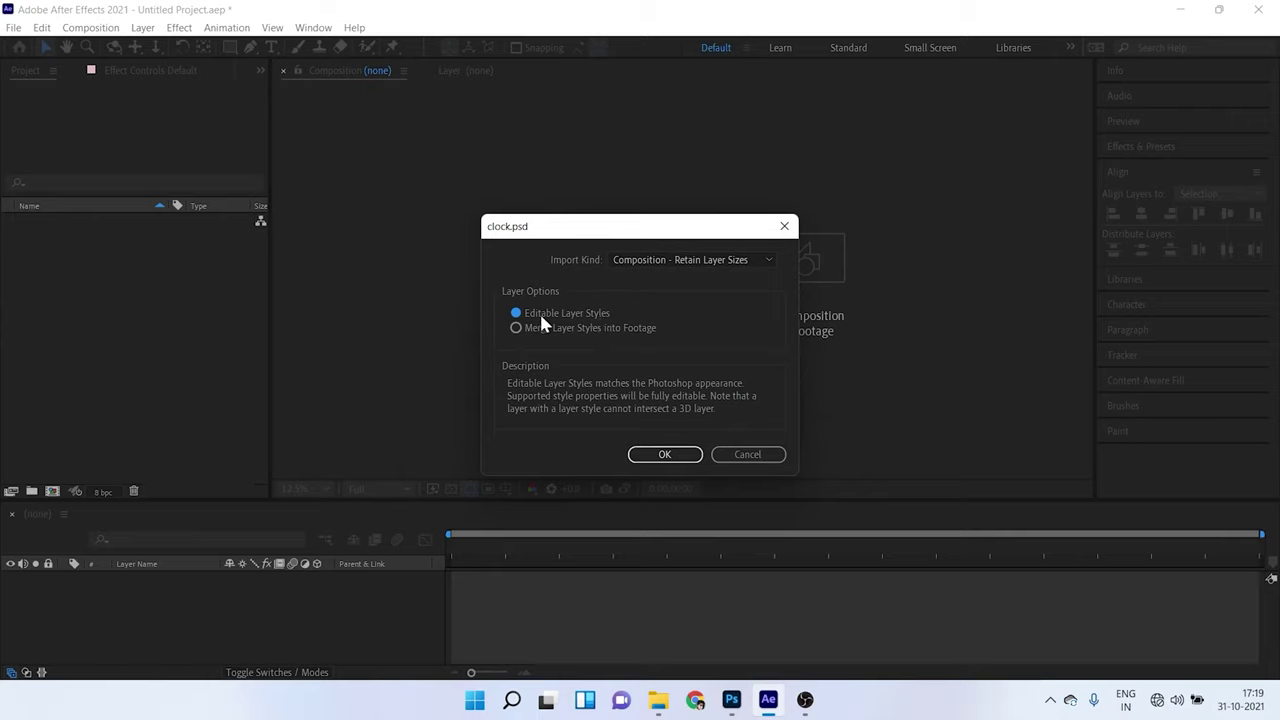
left_click(664, 454)
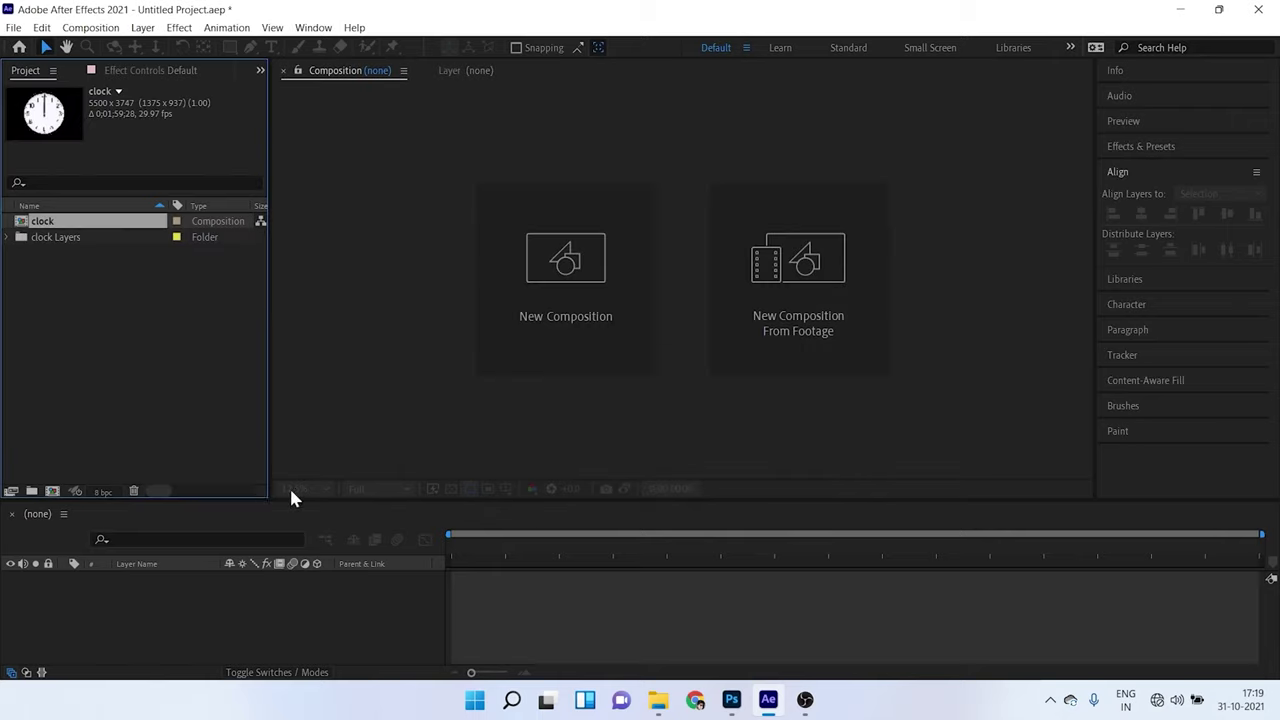
- Inspect the new clock composition and clock Layers folder in the Project panel
left_click_drag(36, 265, 63, 259)
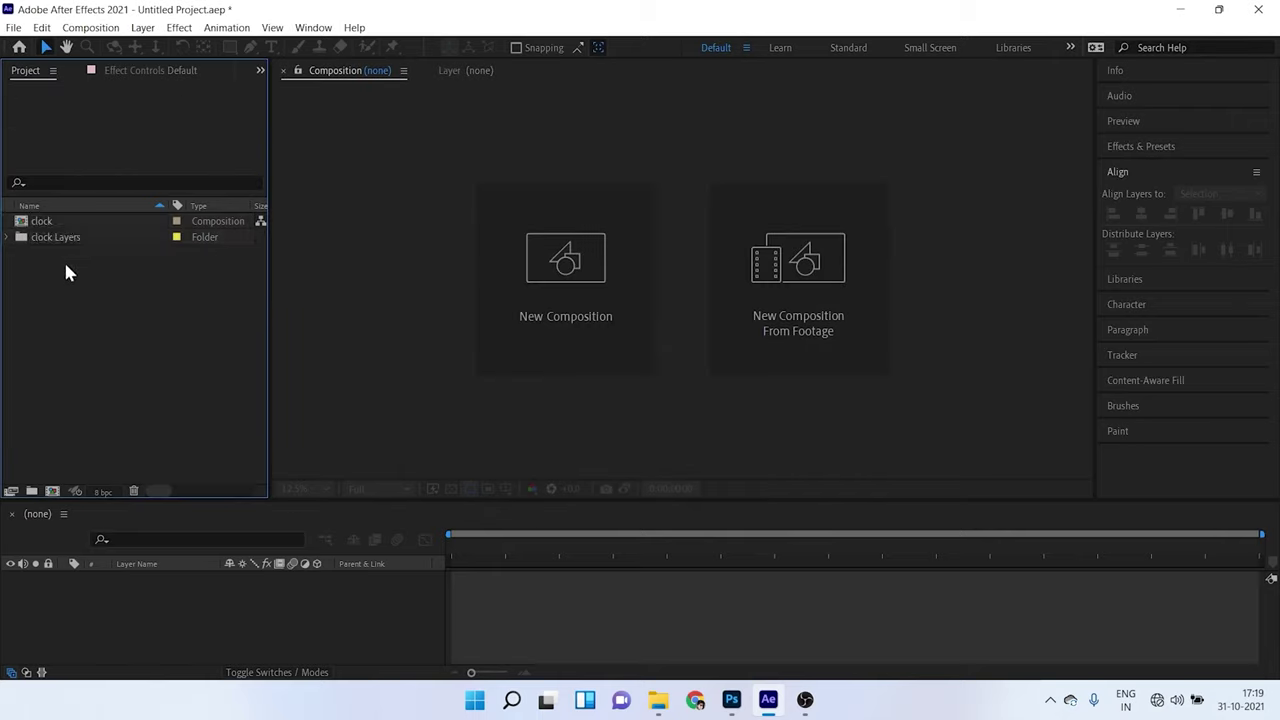
left_click(52, 229)
left_click(60, 239)
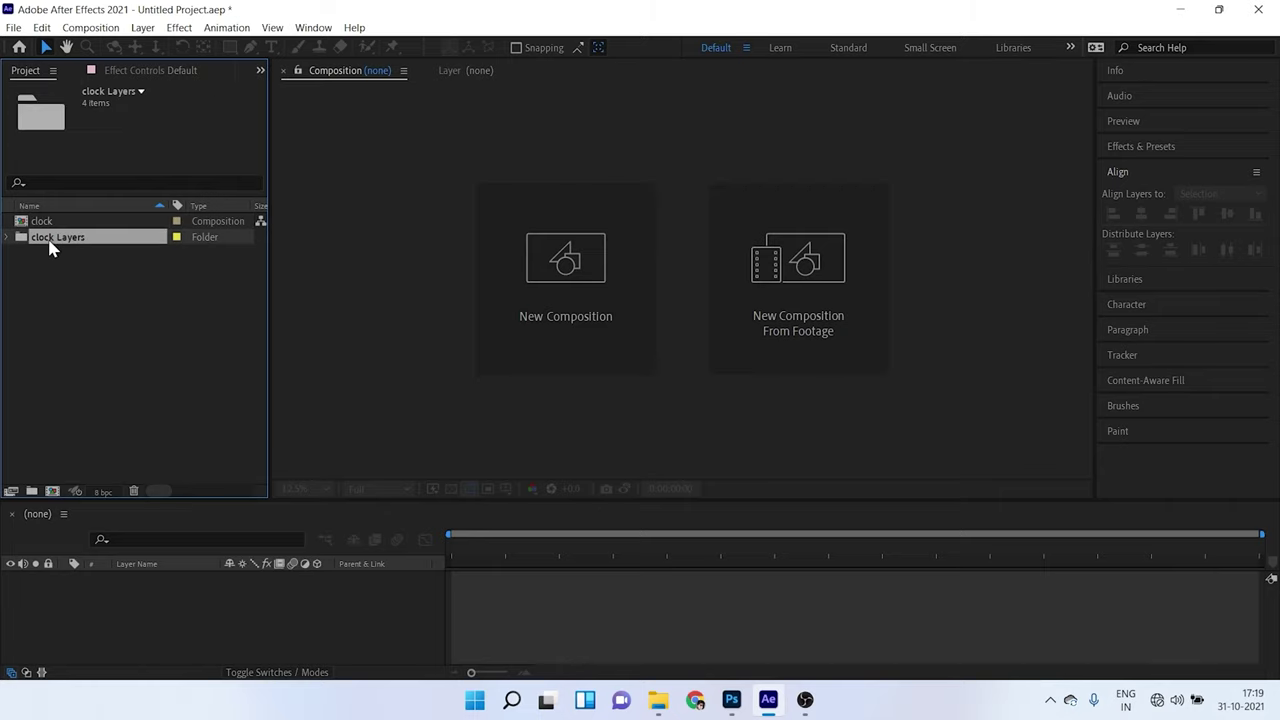
left_click(32, 225)
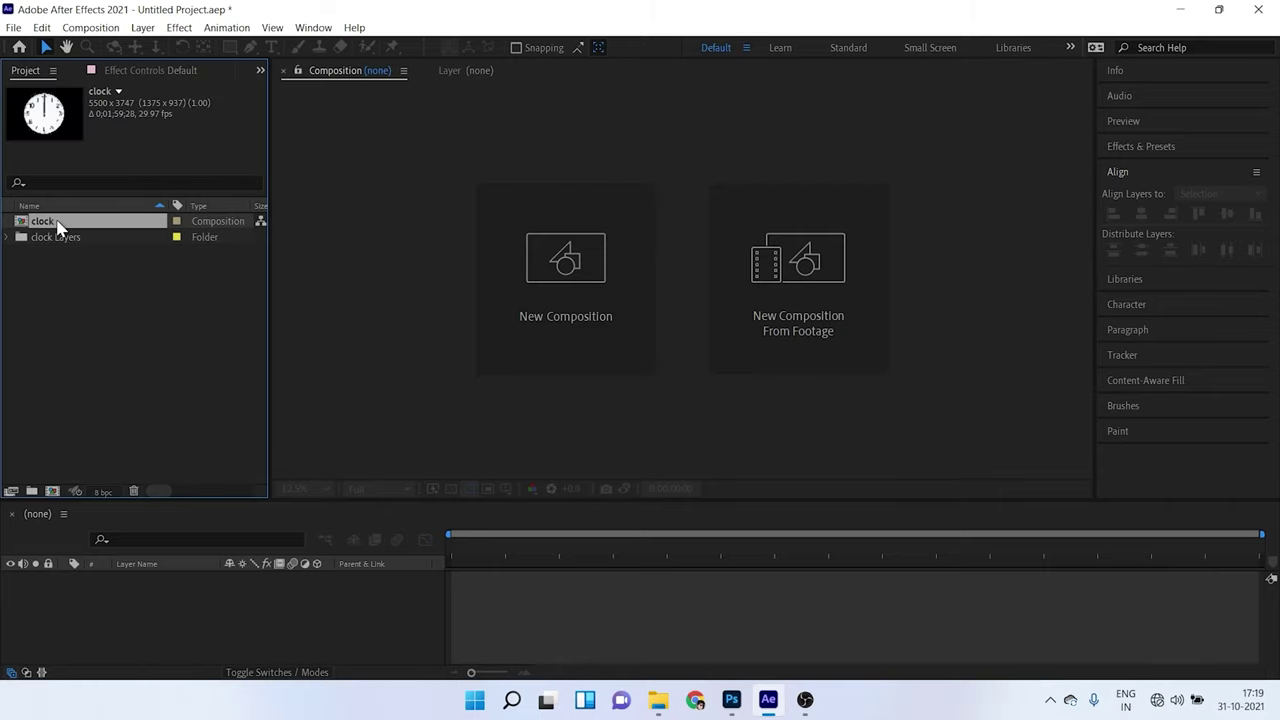
- Open the clock composition and check its four clock layers in the timeline
double_click(52, 226)
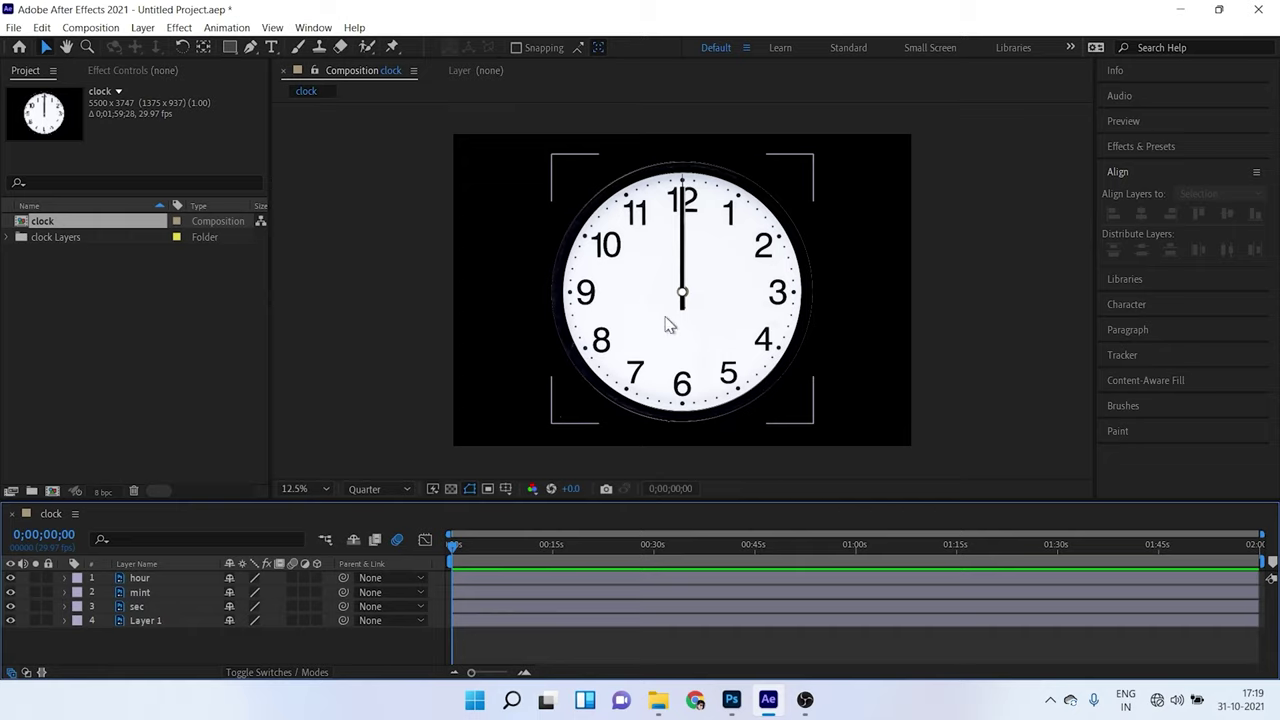
left_click_drag(187, 636, 180, 578)
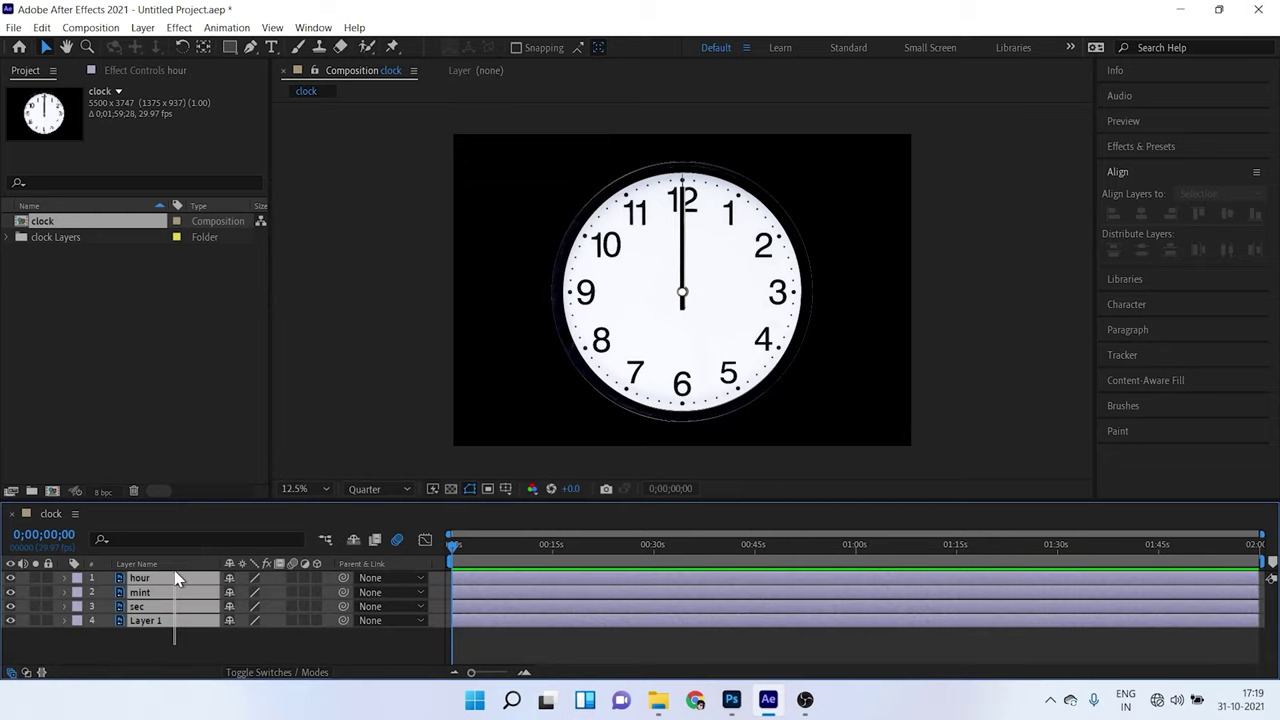
left_click(147, 645)
- Add a pale yellow FFEDB3 solid layer and move it below the clock layers
right_click(143, 644)
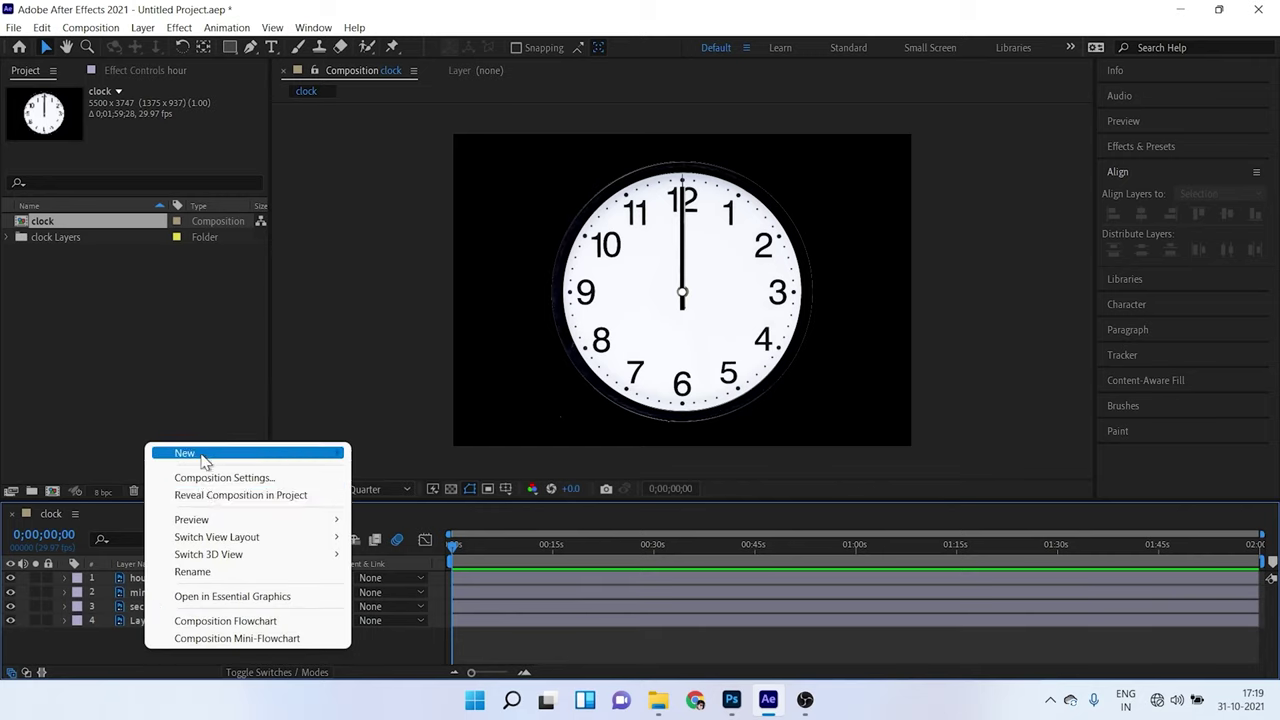
mouse_move(294, 457)
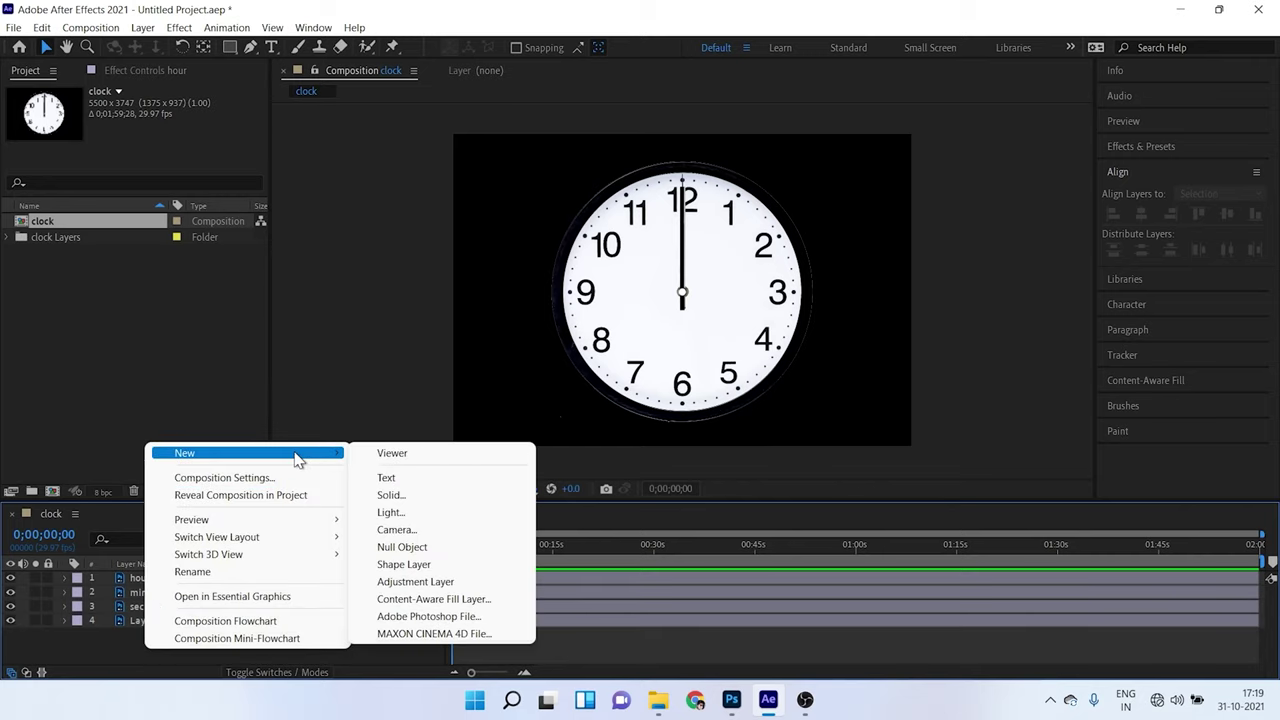
left_click(428, 500)
left_click(284, 470)
left_click_drag(808, 289, 778, 279)
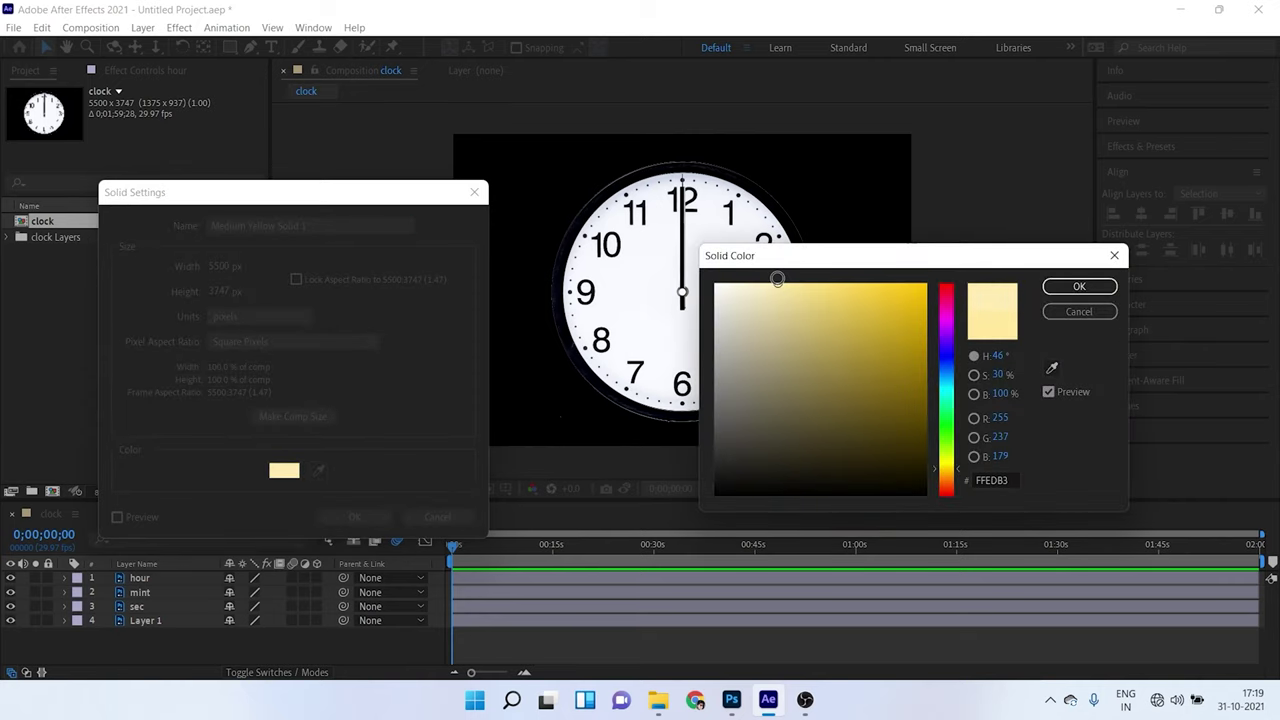
left_click(1079, 286)
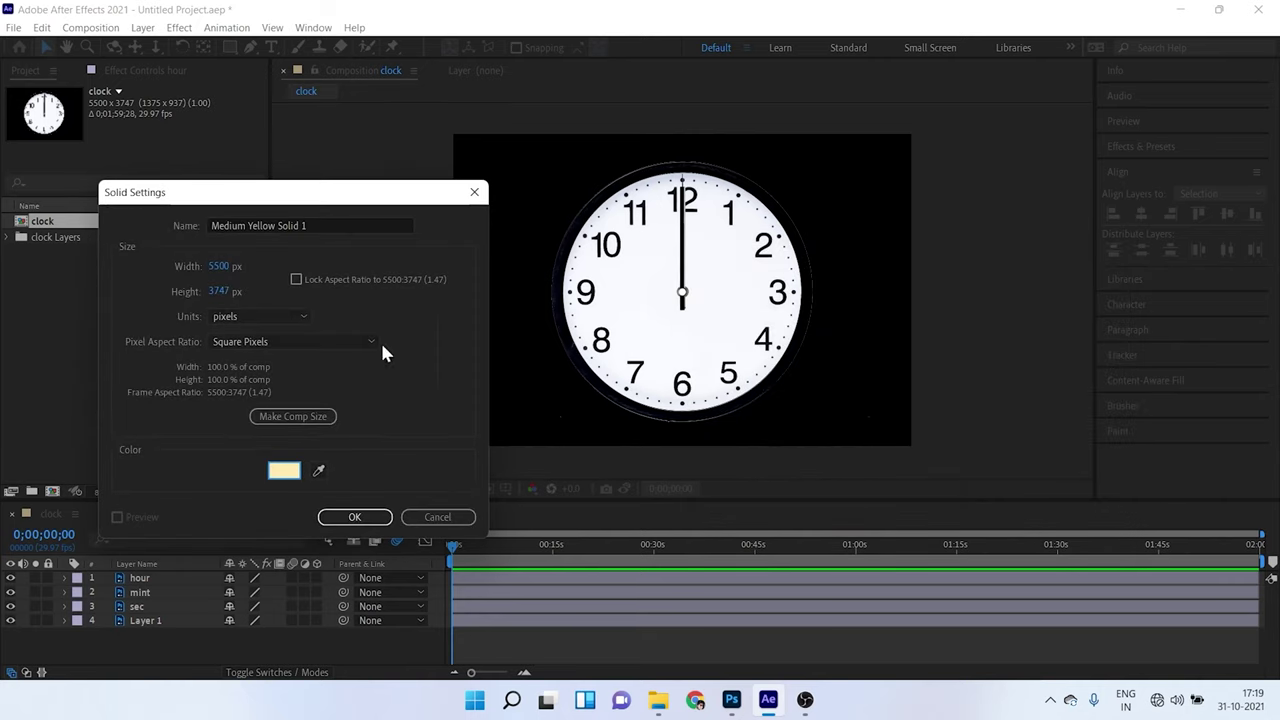
left_click(355, 517)
left_click_drag(172, 583, 172, 646)
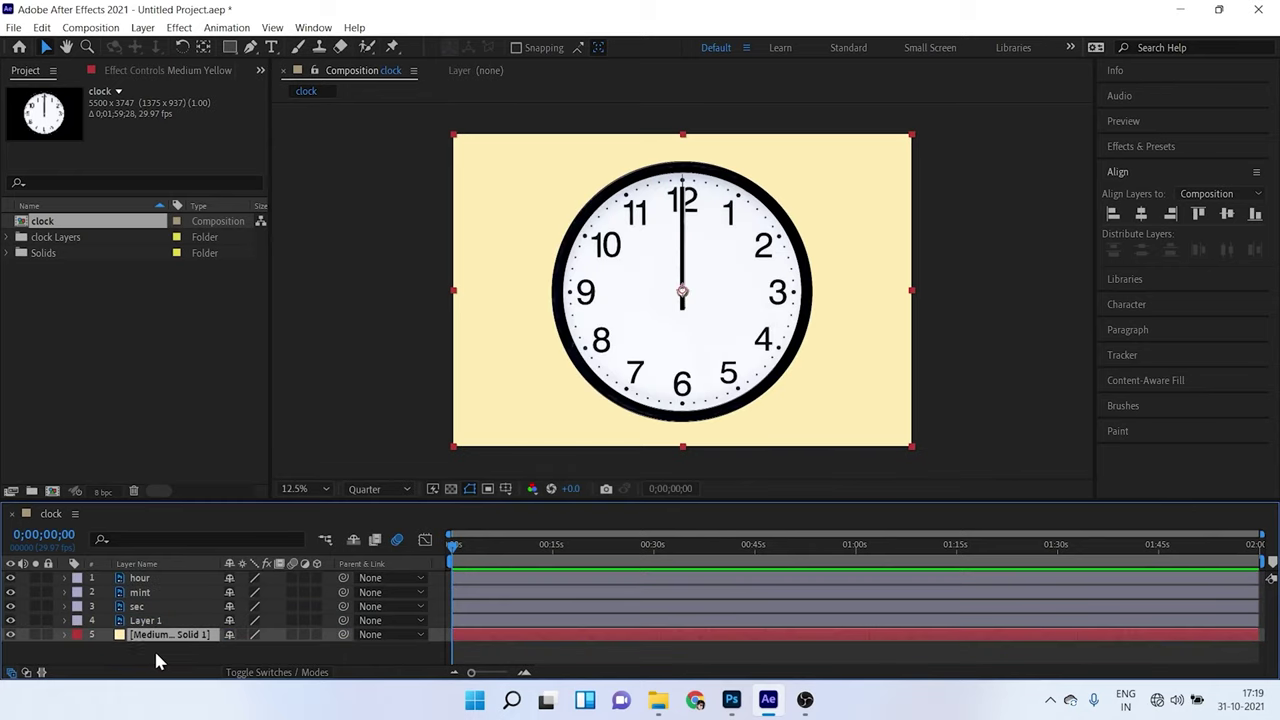
left_click(158, 646)
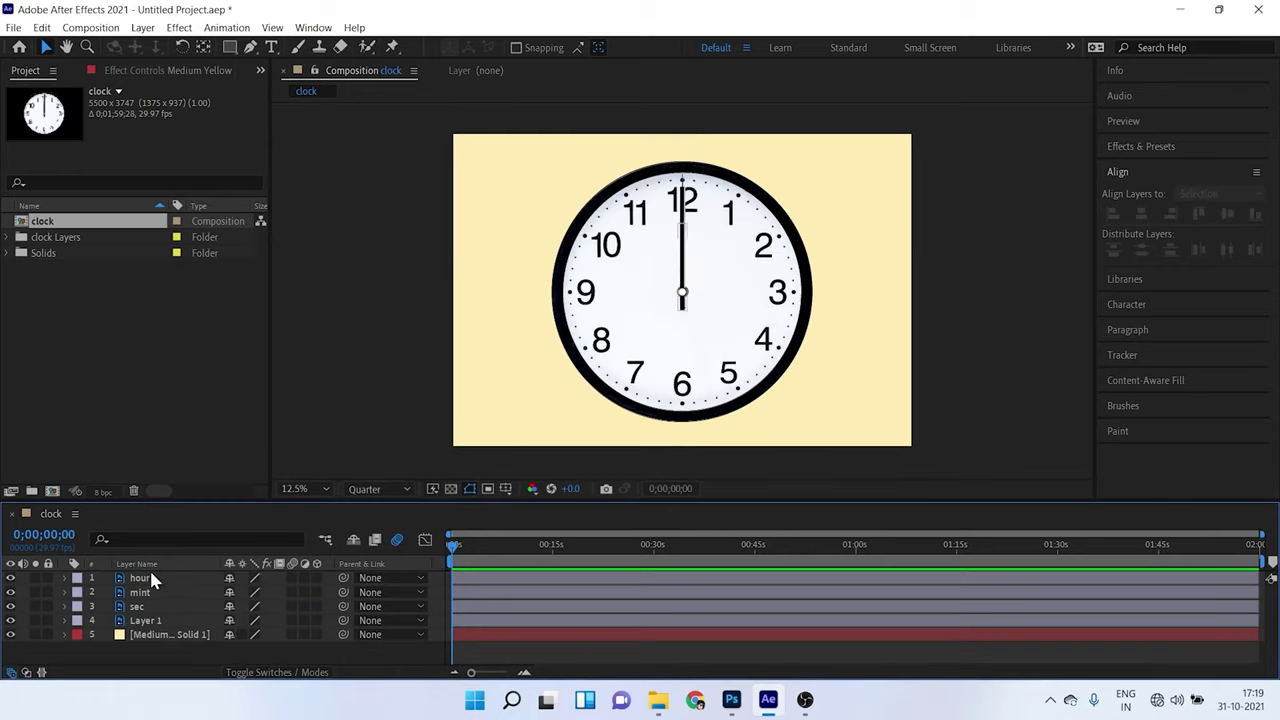
- Select the sec hand layer and zoom in on the clock's centre pivot circle
left_click(150, 578)
left_click(143, 607, "shift")
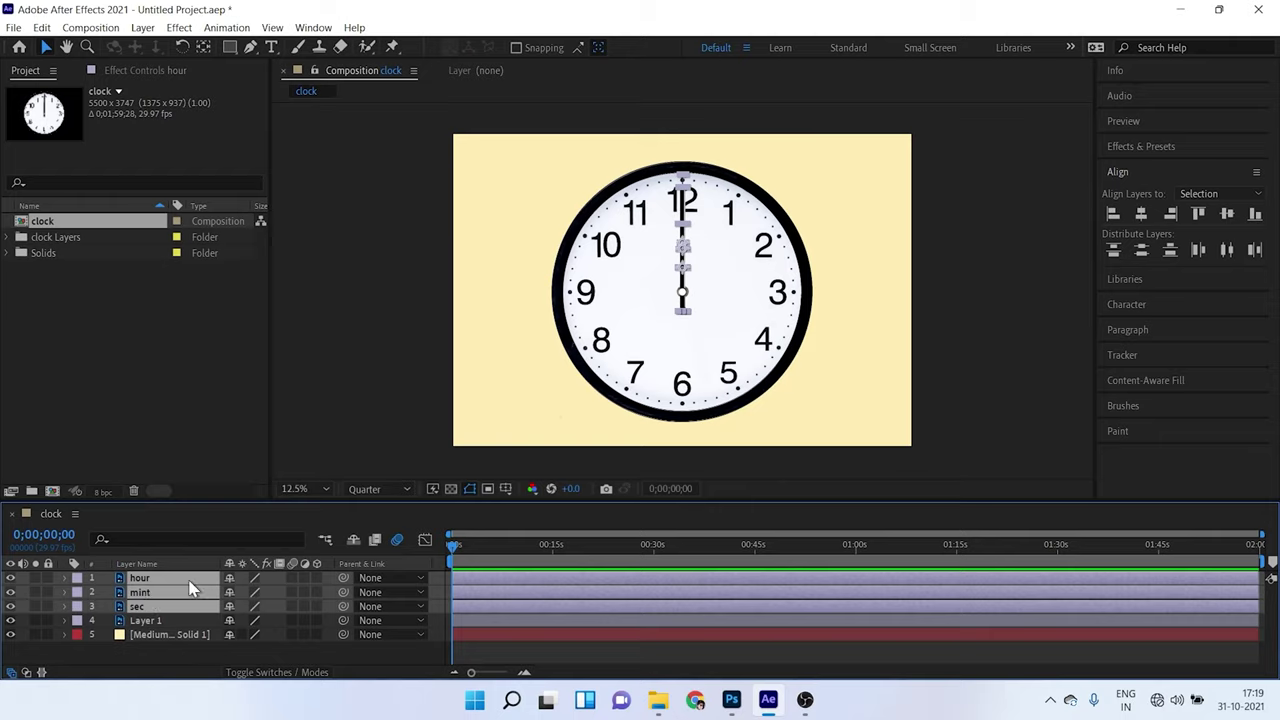
left_click(133, 653)
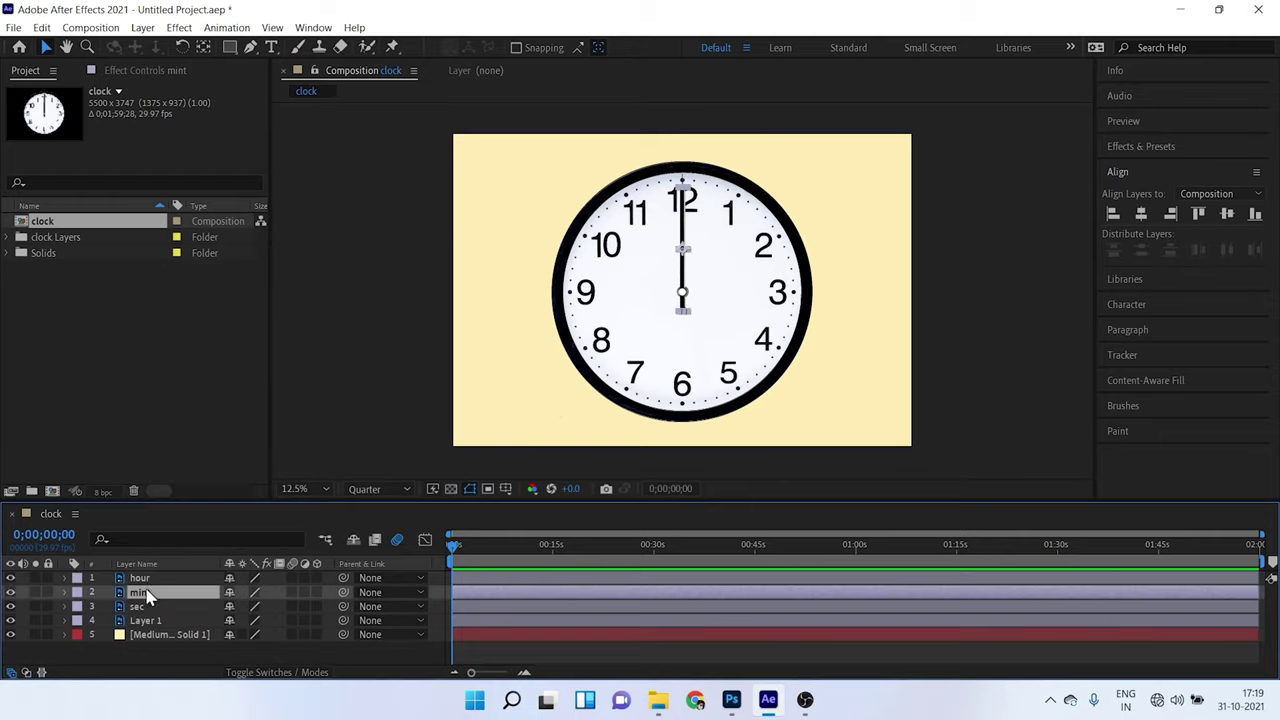
left_click(140, 578)
left_click(140, 592)
left_click(140, 607)
key("period")
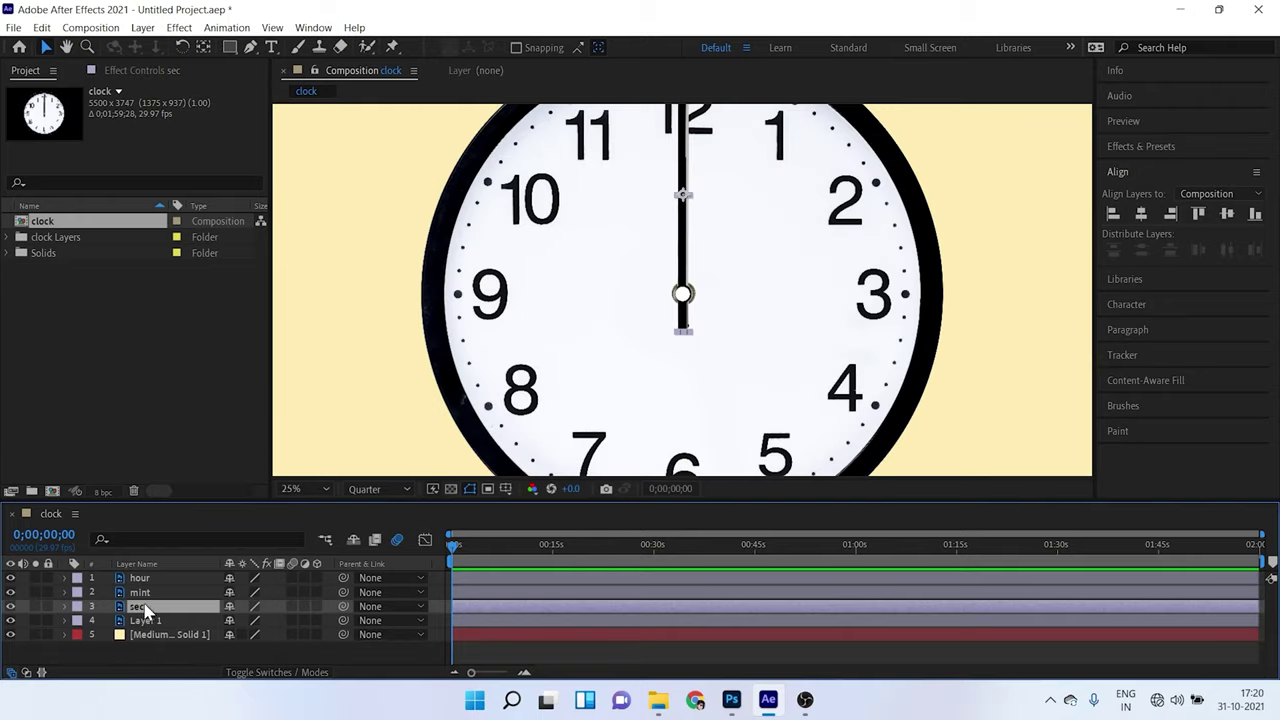
key("period")
key("h")
left_click_drag(723, 189, 583, 163)
key("v")
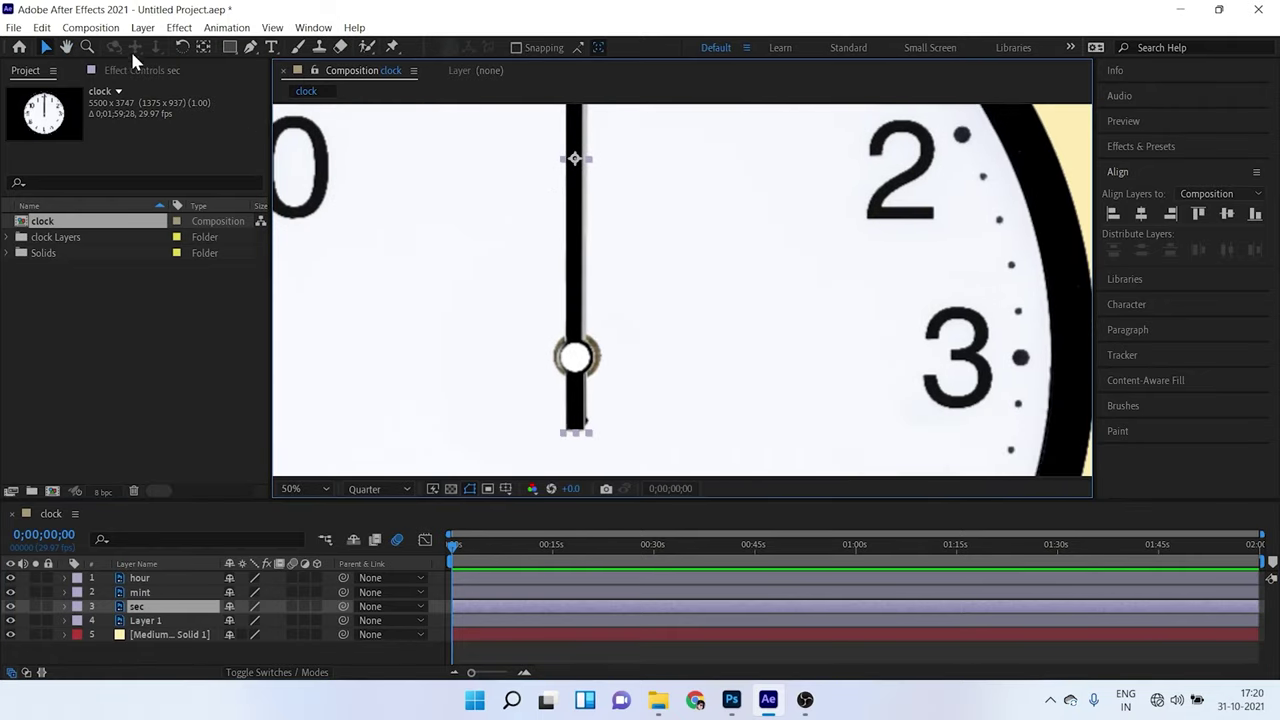
- Move the sec and hour hands' anchor points onto the centre circle with the Pan Behind tool
left_click(204, 47)
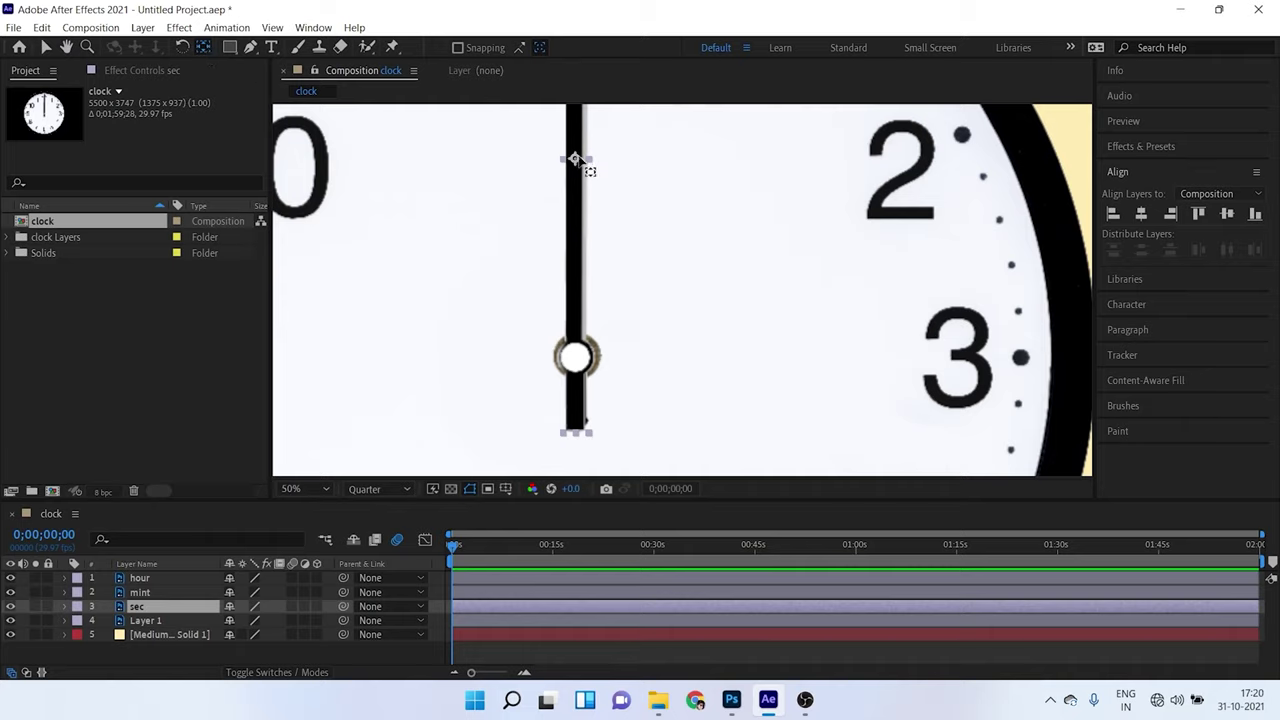
left_click_drag(574, 159, 577, 358)
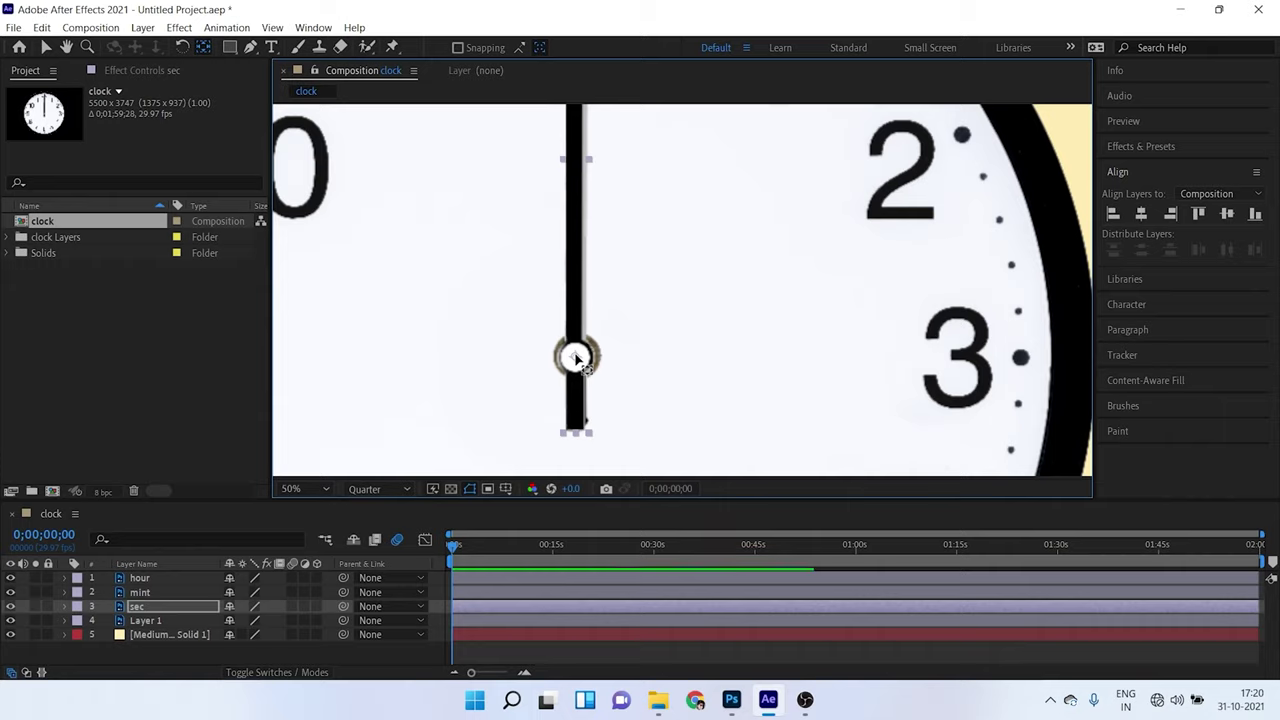
left_click(584, 365)
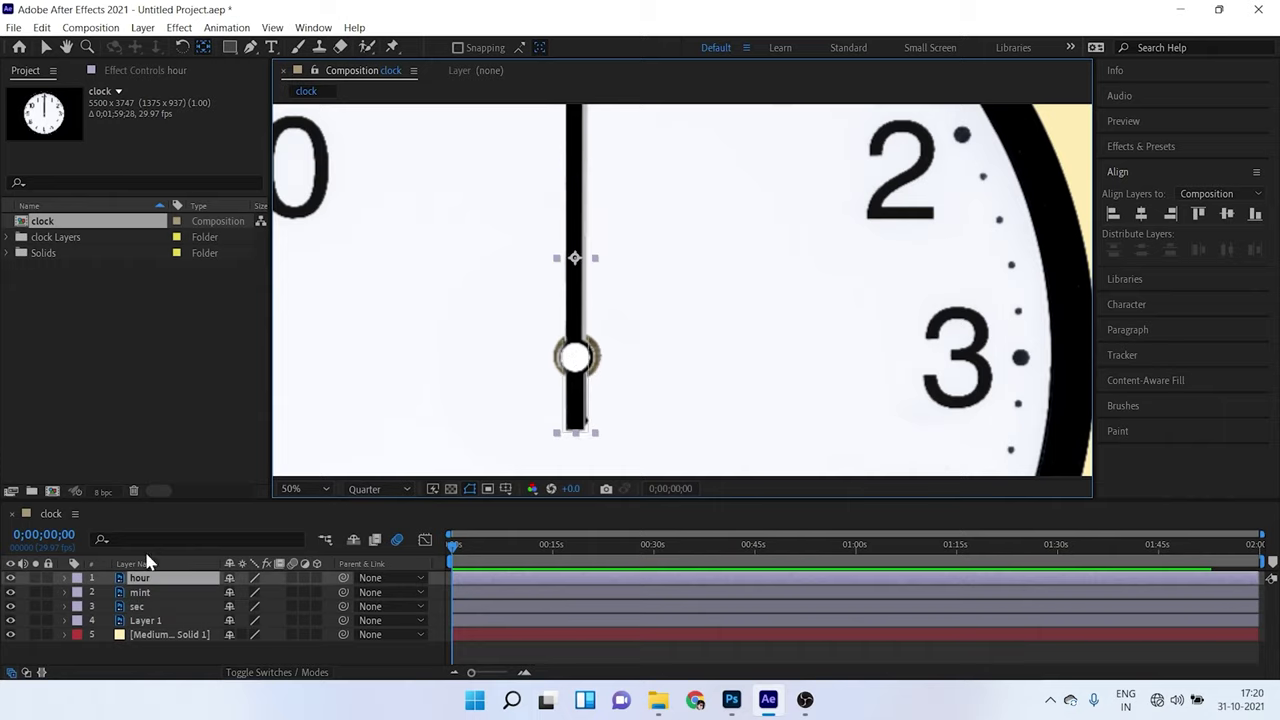
left_click_drag(575, 258, 576, 358)
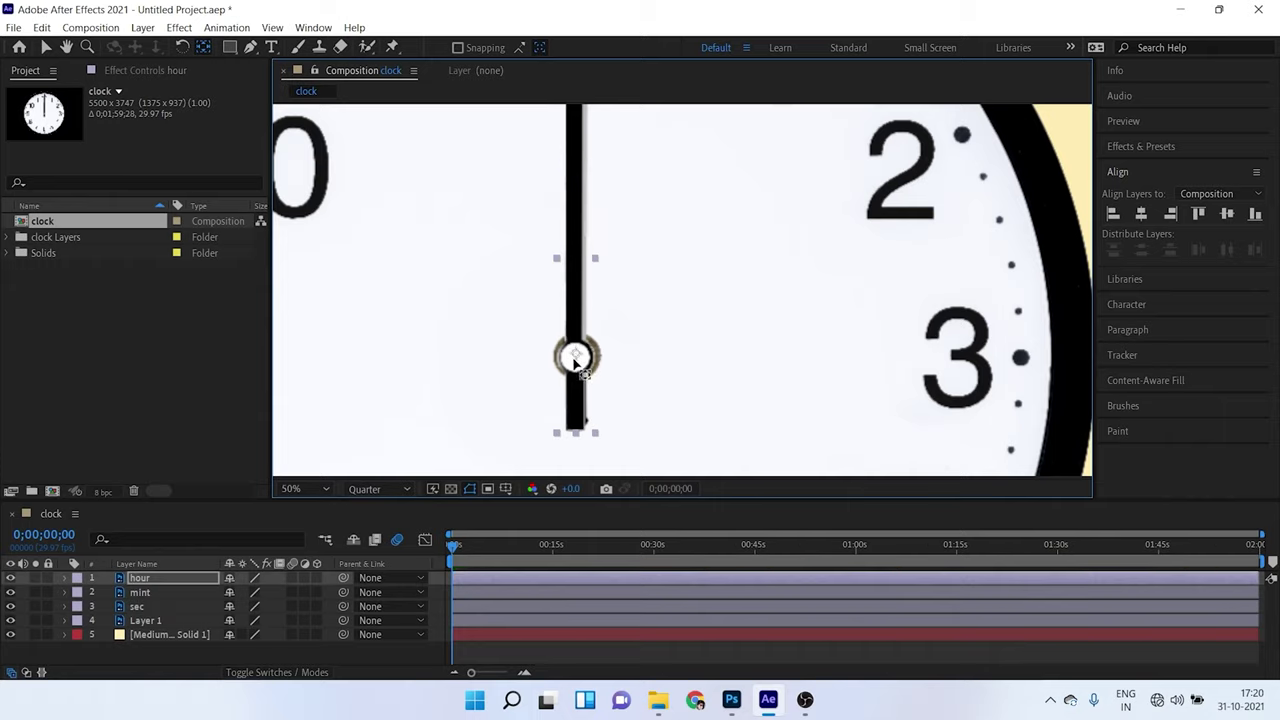
left_click(580, 189)
scroll(530, 415, "down", 4)
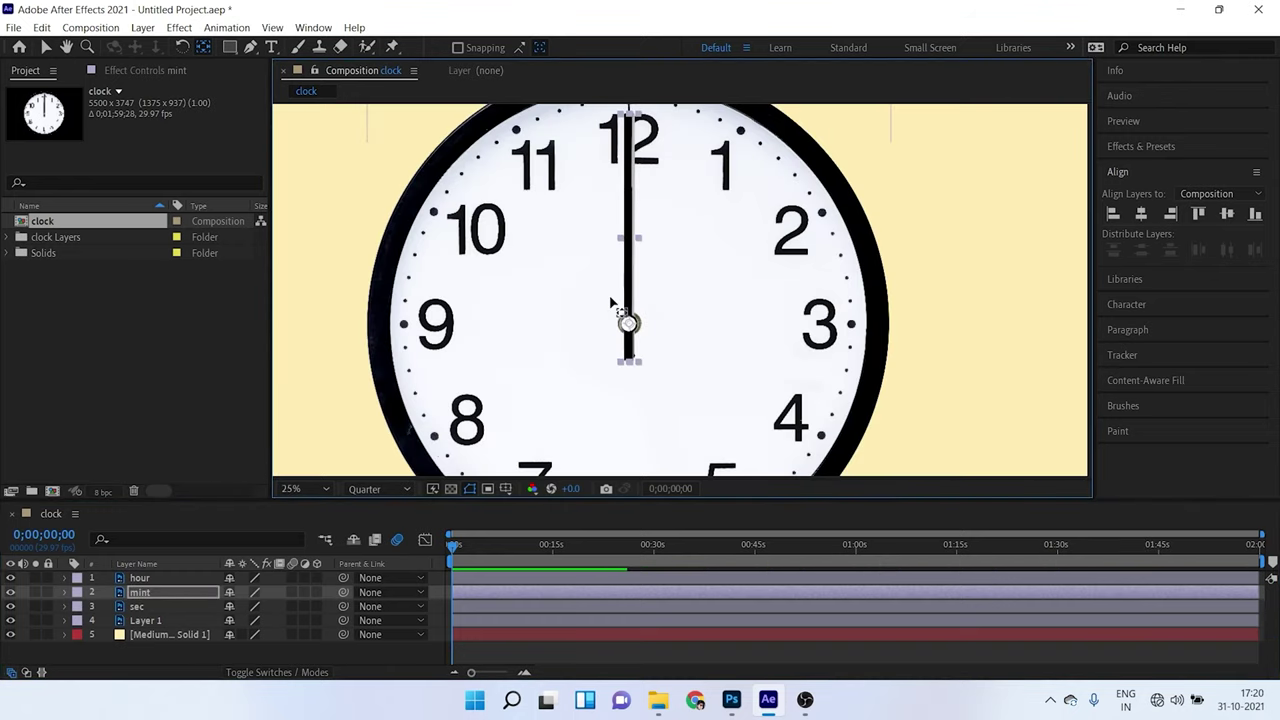
left_click(1000, 283)
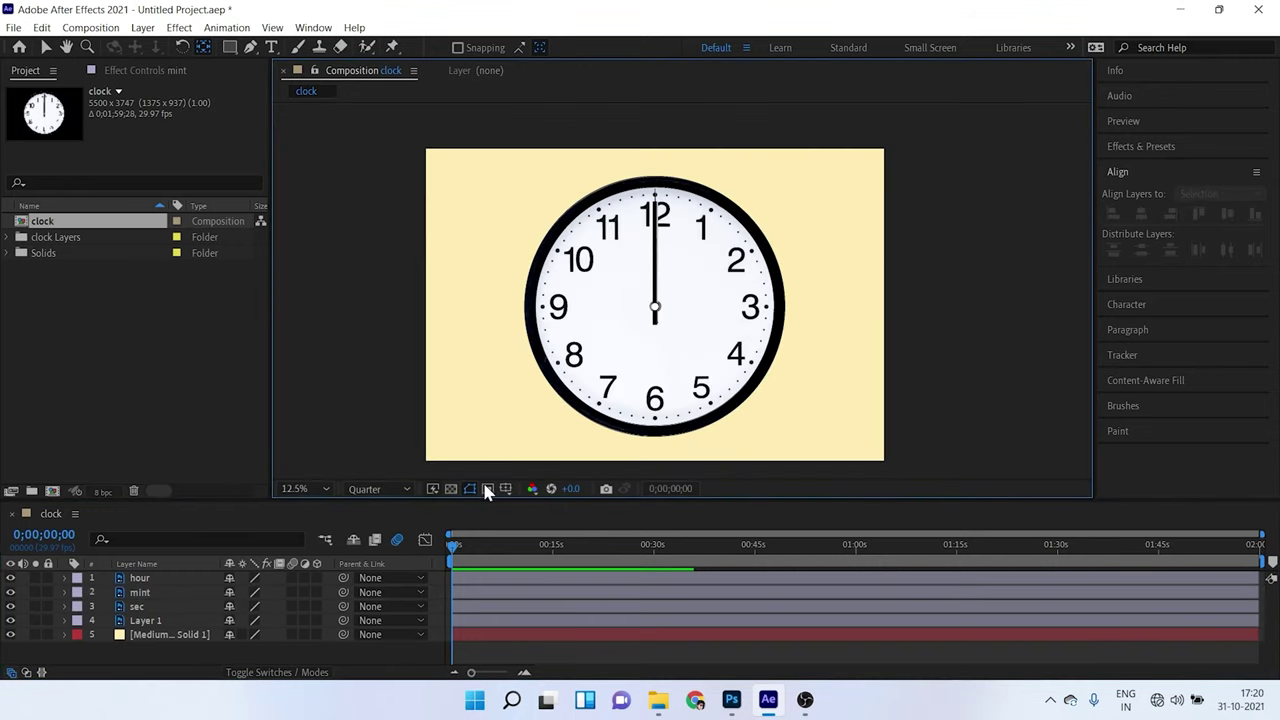
left_click(137, 607)
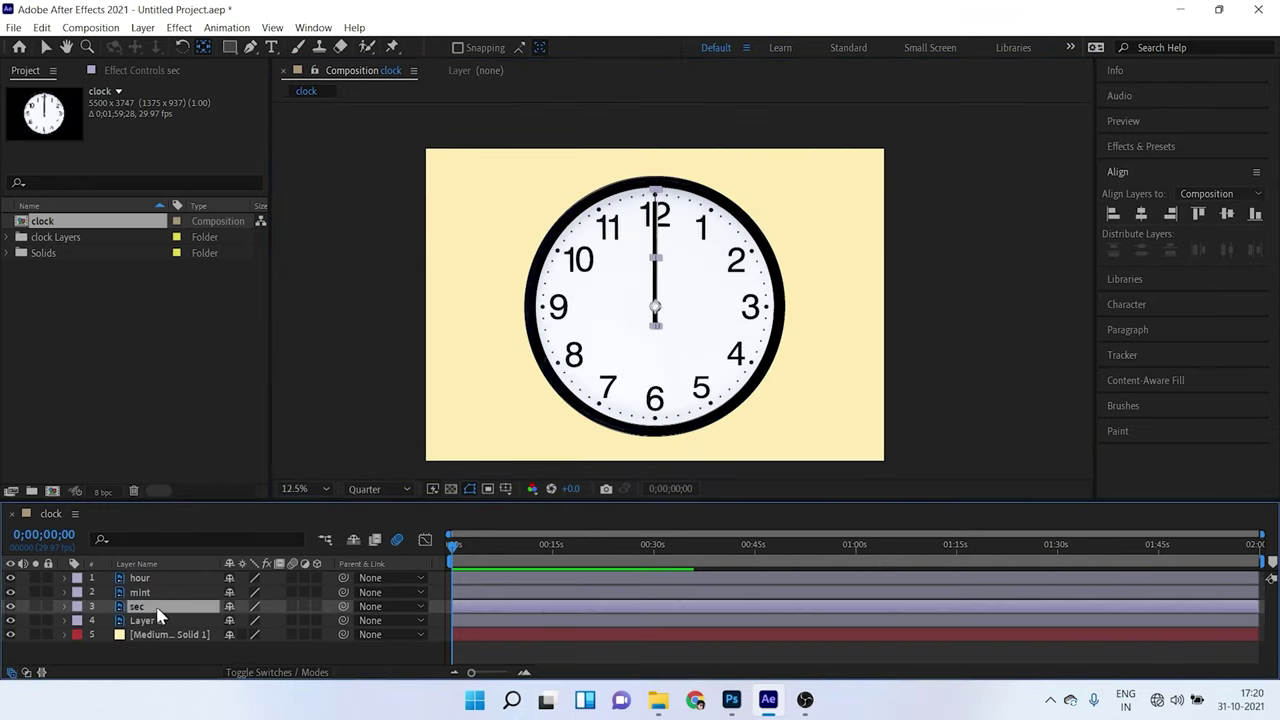
- Set a 0x+0.0° Rotation keyframe on the sec layer at 0 s and preview playback
key("r")
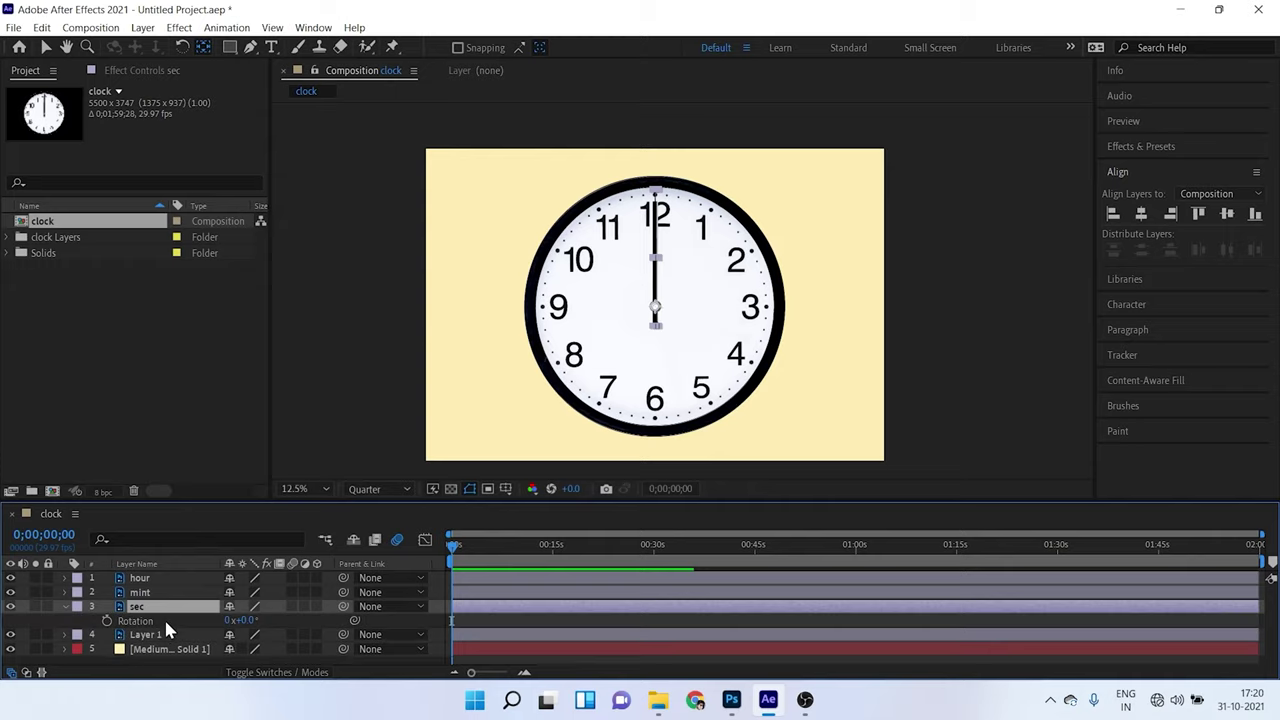
left_click(107, 621)
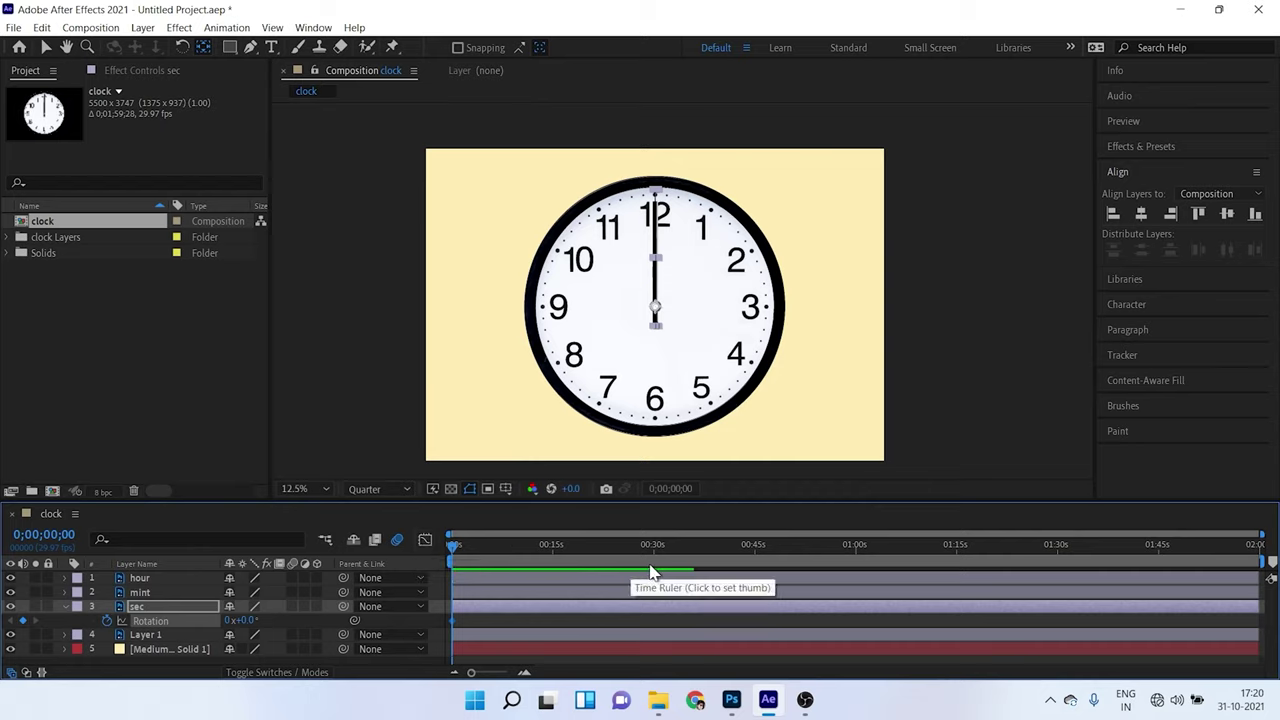
left_click(852, 551)
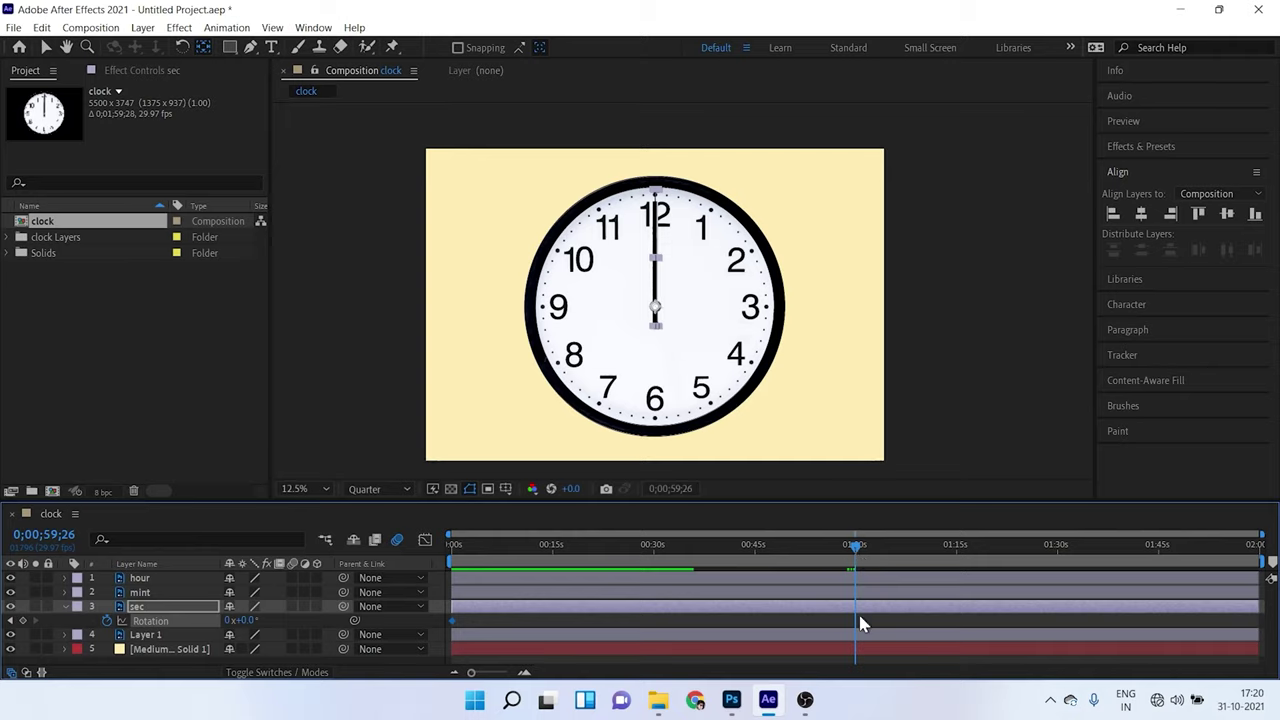
key("space")
key("space")
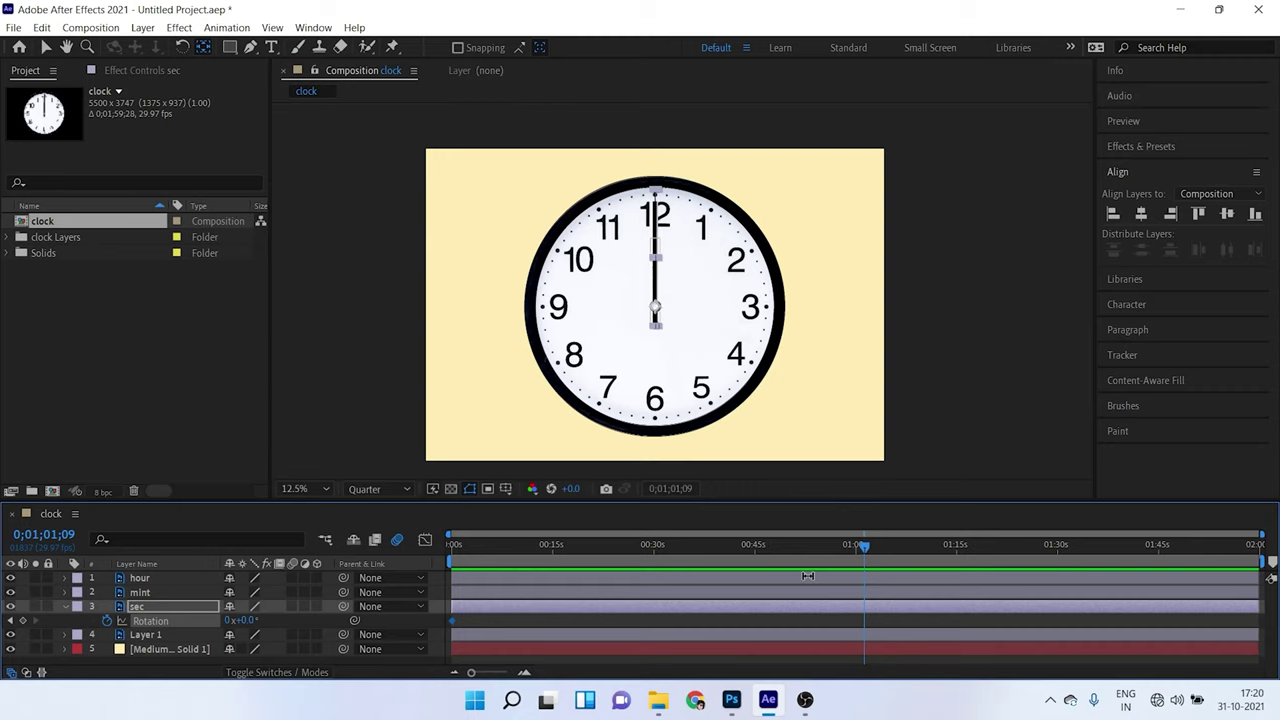
key("ctrl+k")
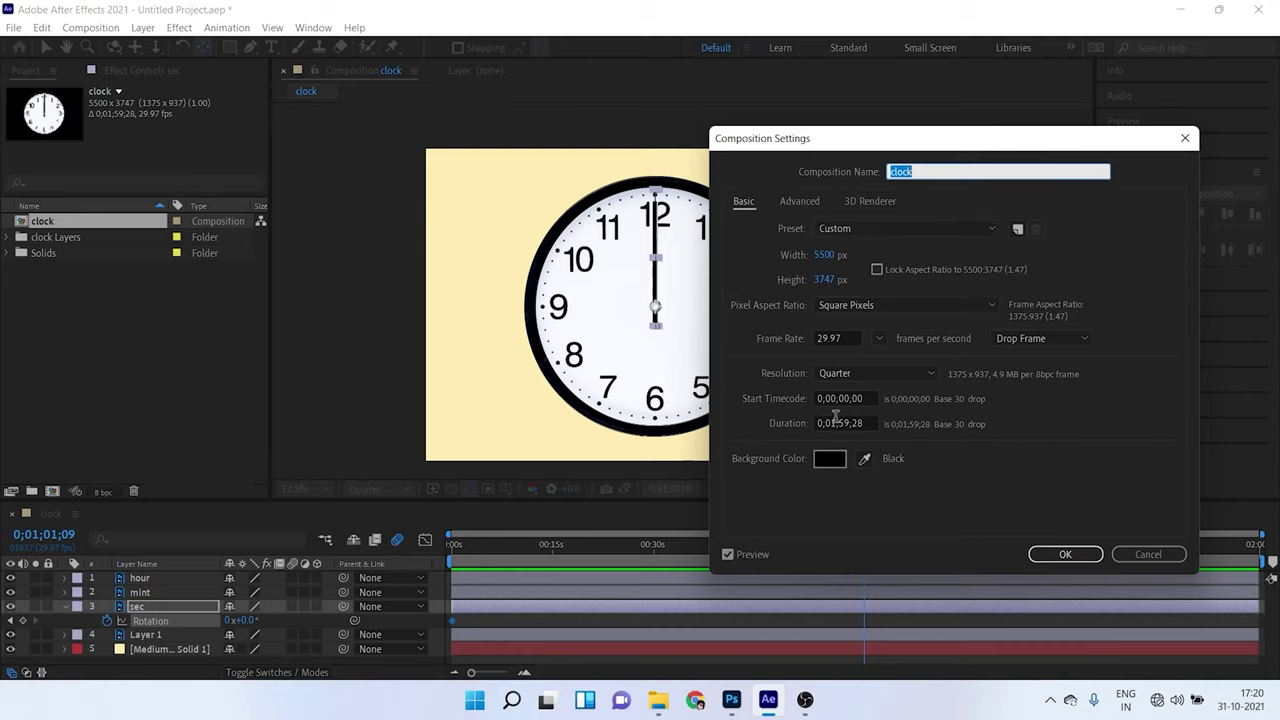
- Change the clock composition's Duration from 0;01;59;28 to 0;00;59;28
left_click(838, 420)
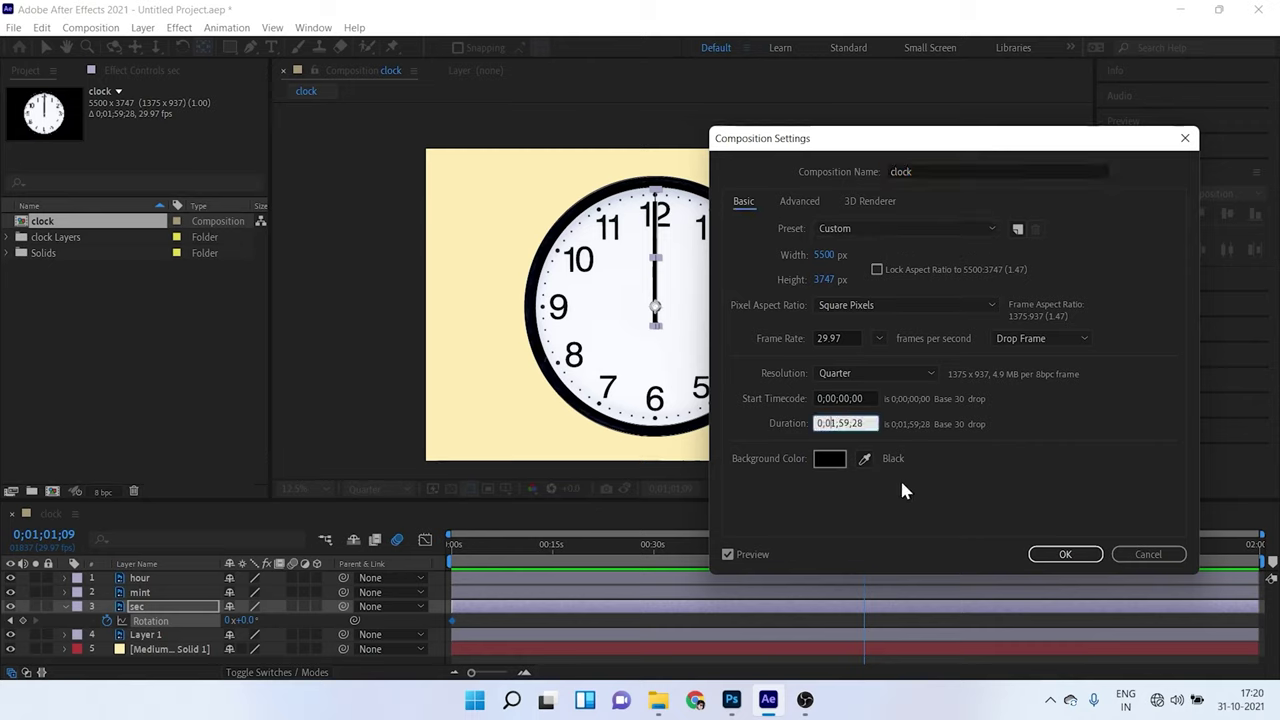
key("BackSpace")
type("0")
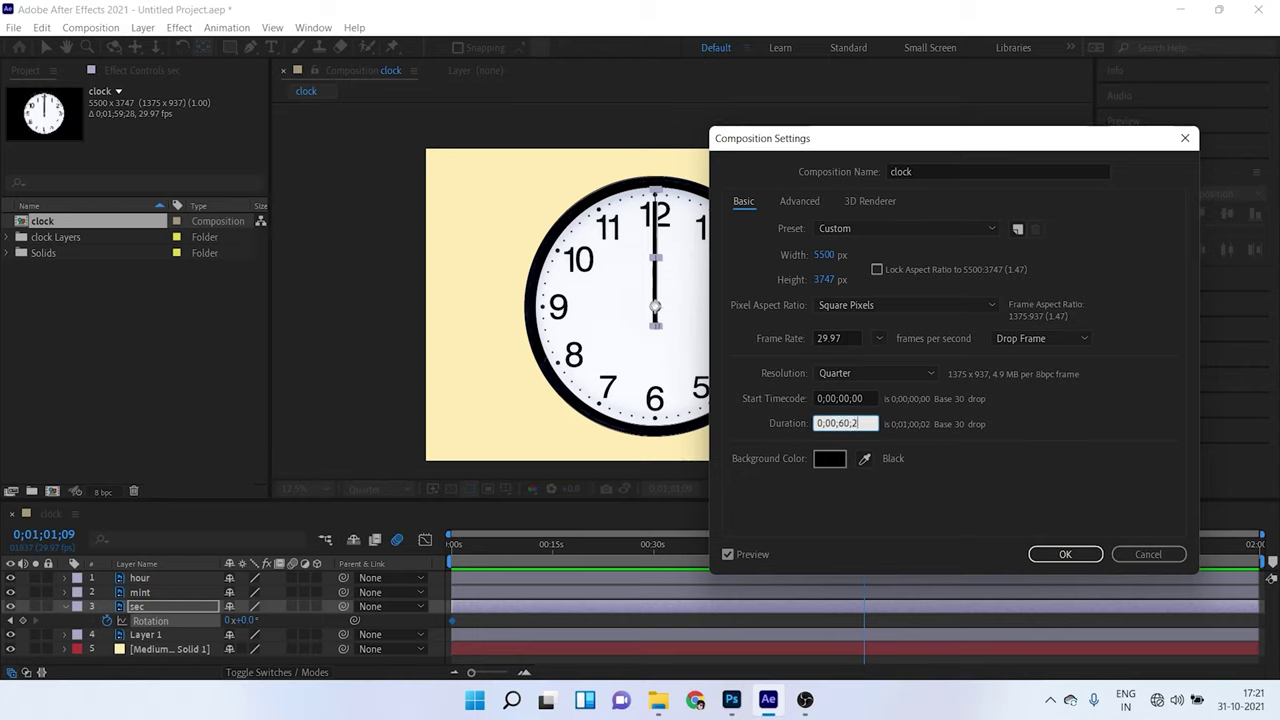
key("BackSpace")
left_click(1058, 556)
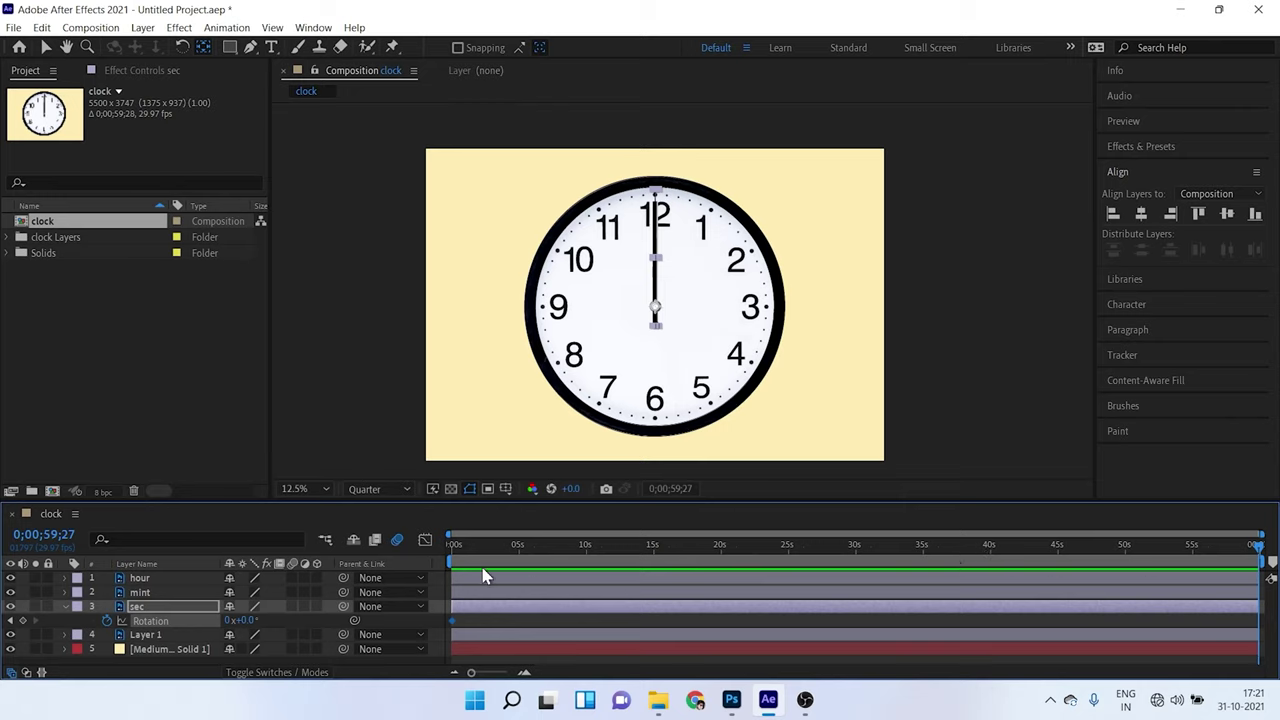
- Set the sec layer's Rotation to 1x+0.0° at the composition's end
key("Home")
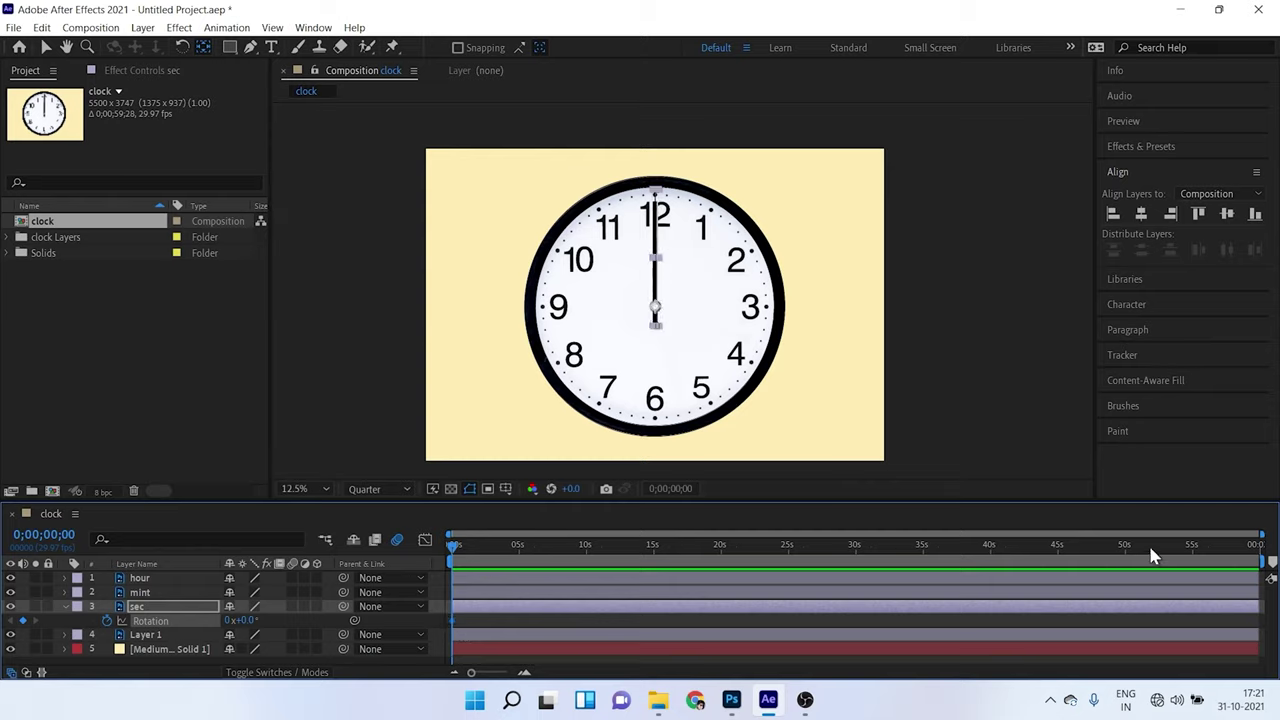
left_click_drag(1240, 556, 1270, 556)
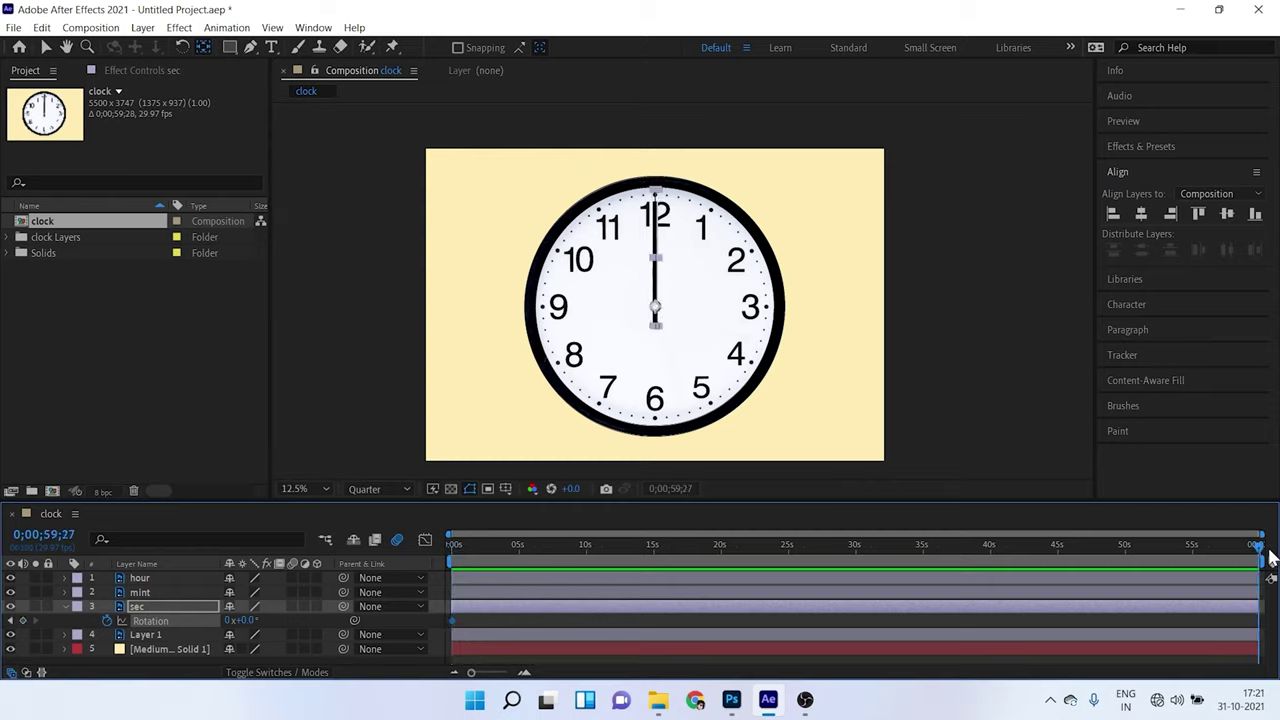
left_click(228, 620)
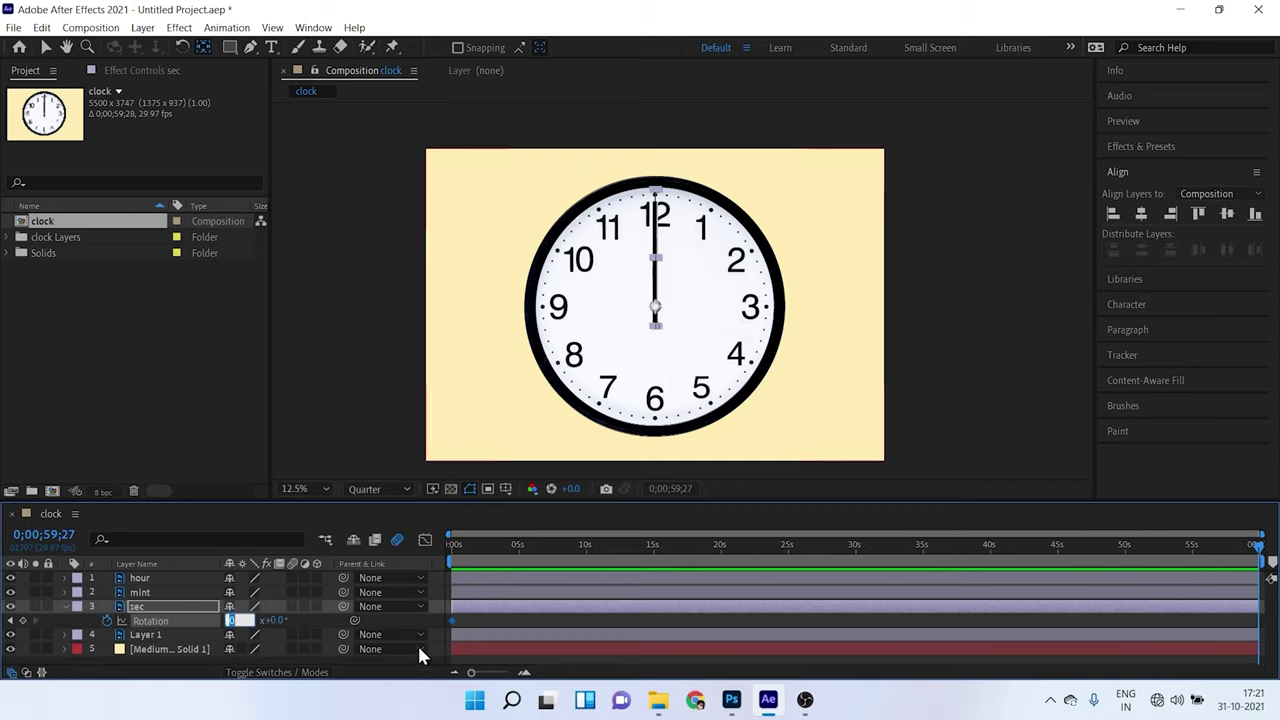
type("1")
key("Return")
- Enable motion blur and preview the second hand's full sweep around the dial
left_click_drag(480, 545, 453, 545)
left_click(397, 540)
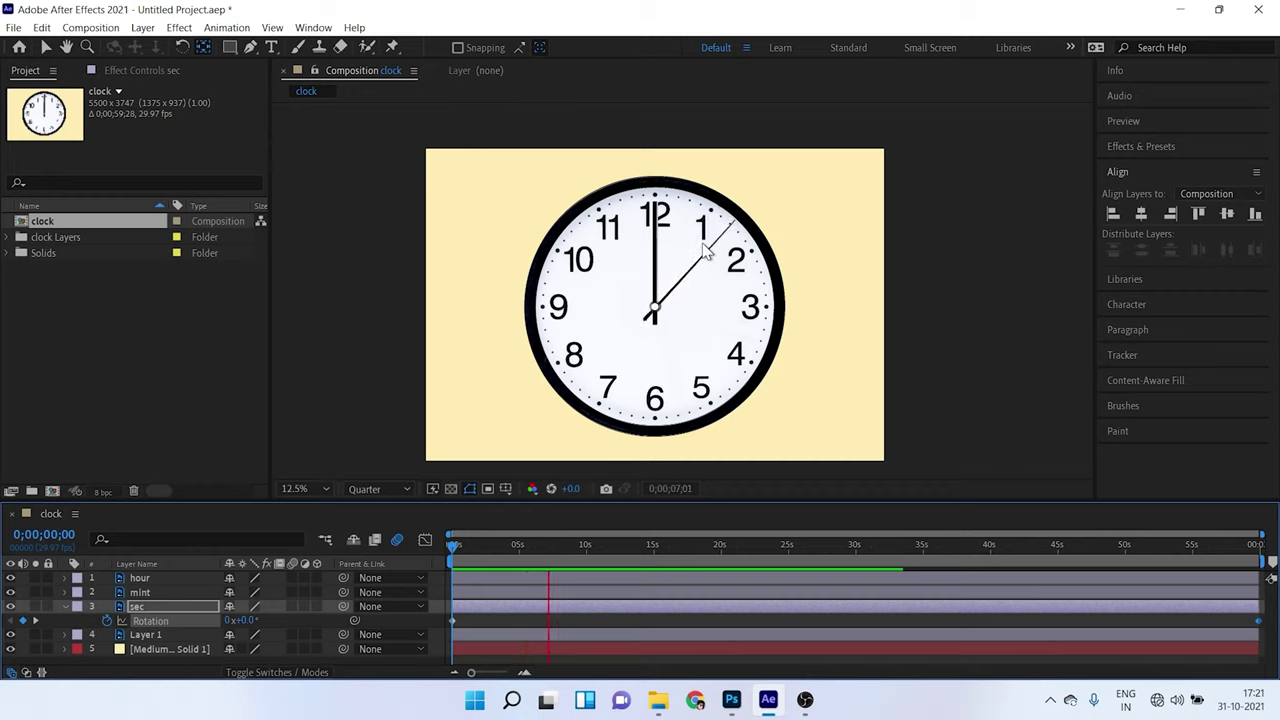
key("space")
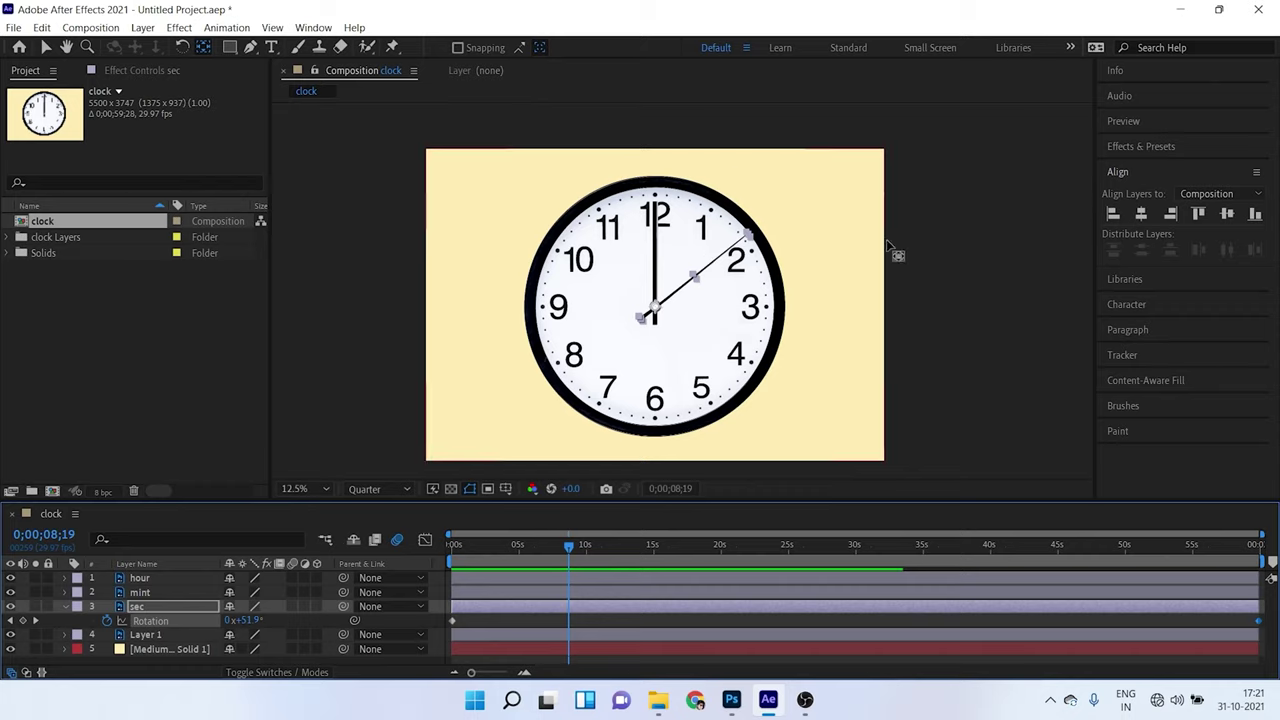
left_click(456, 546)
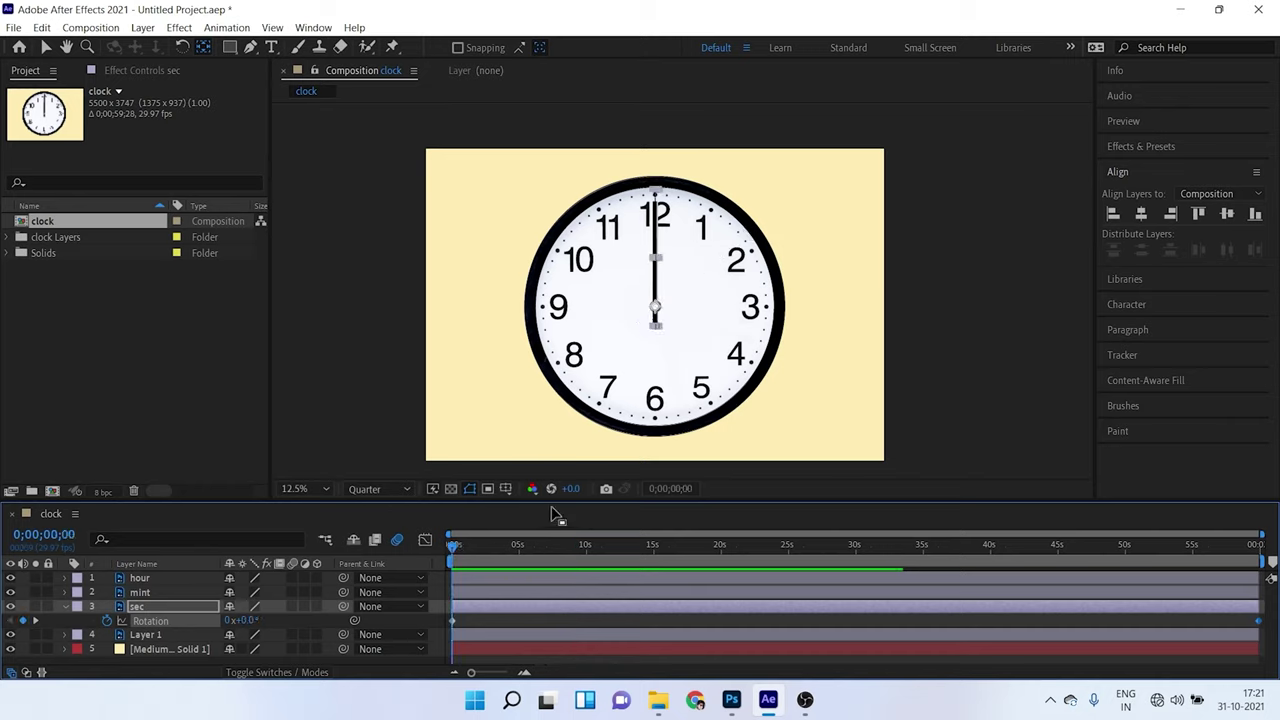
left_click_drag(471, 552, 1240, 568)
key("Home")
- Rotate the minute hand to 60° toward 2 and the hour hand to -54° toward 10
left_click(484, 591)
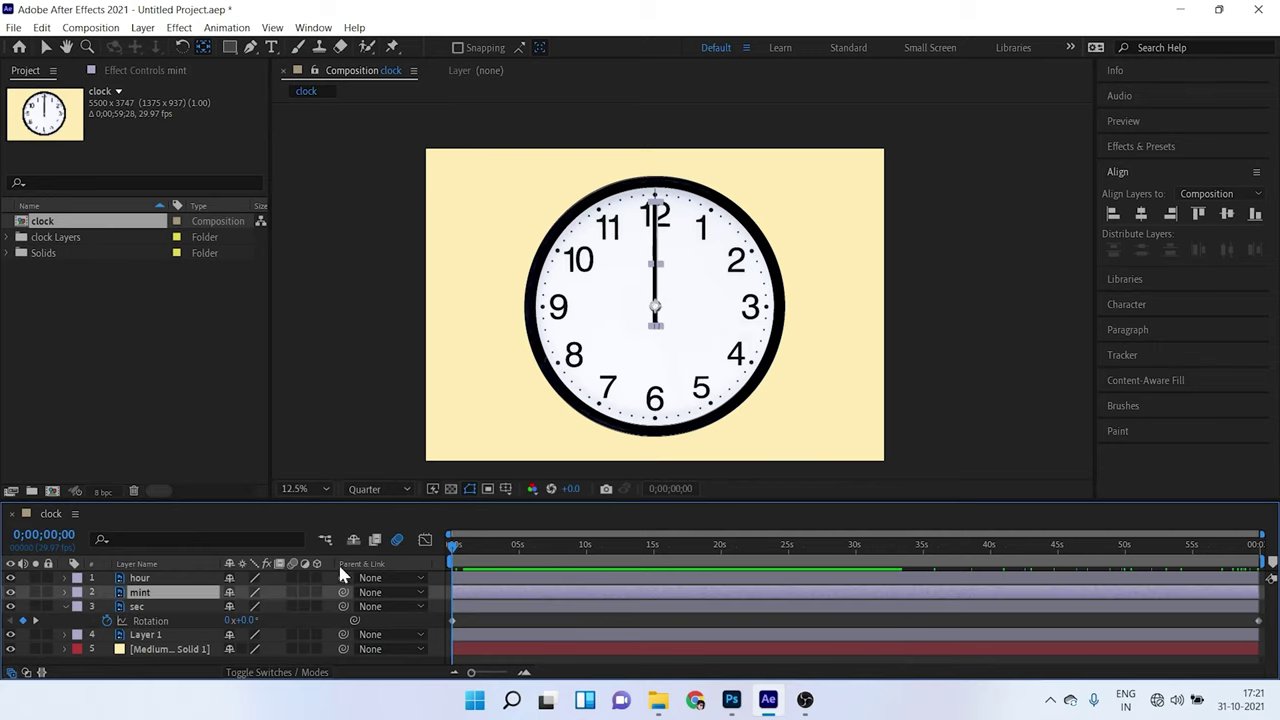
key("v")
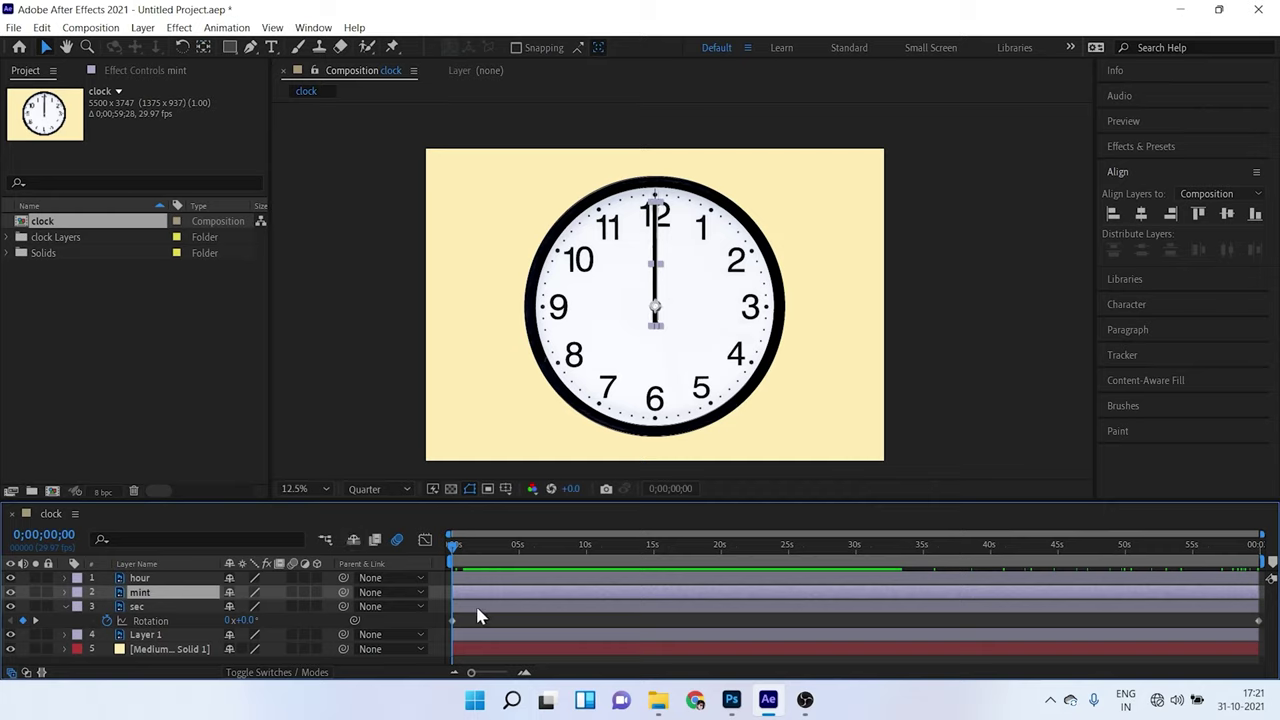
key("r")
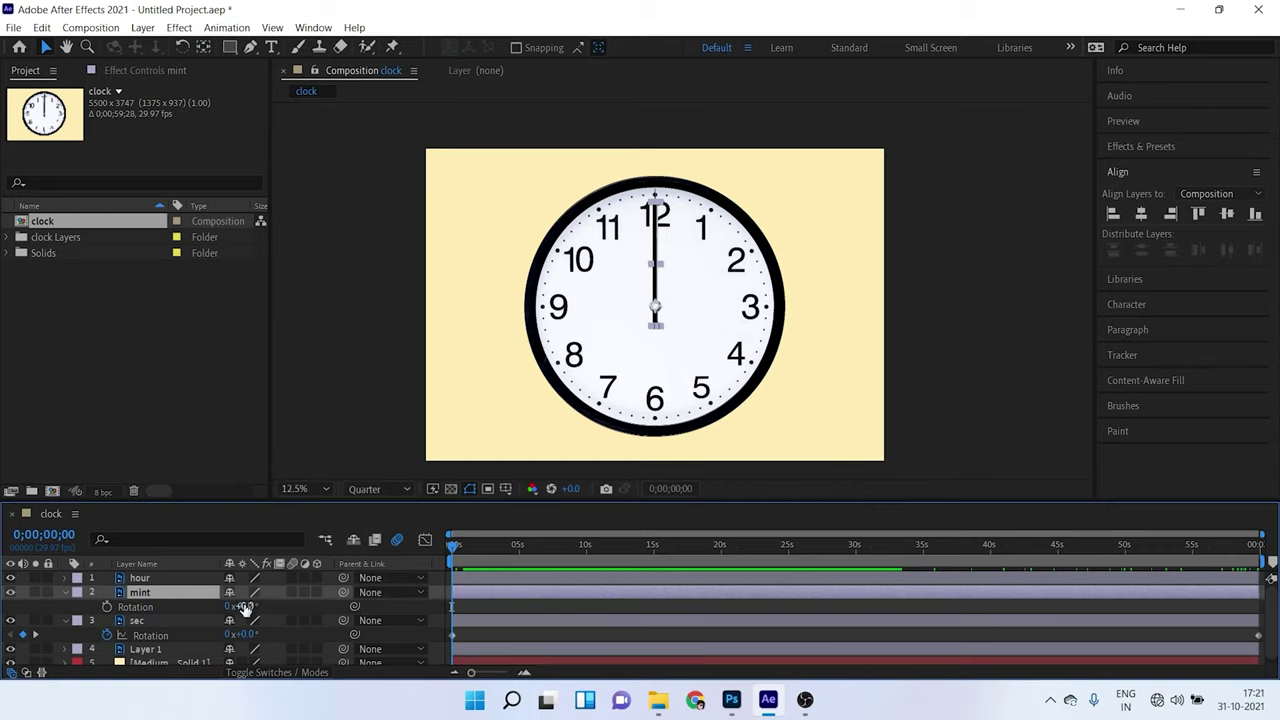
left_click_drag(245, 608, 288, 599)
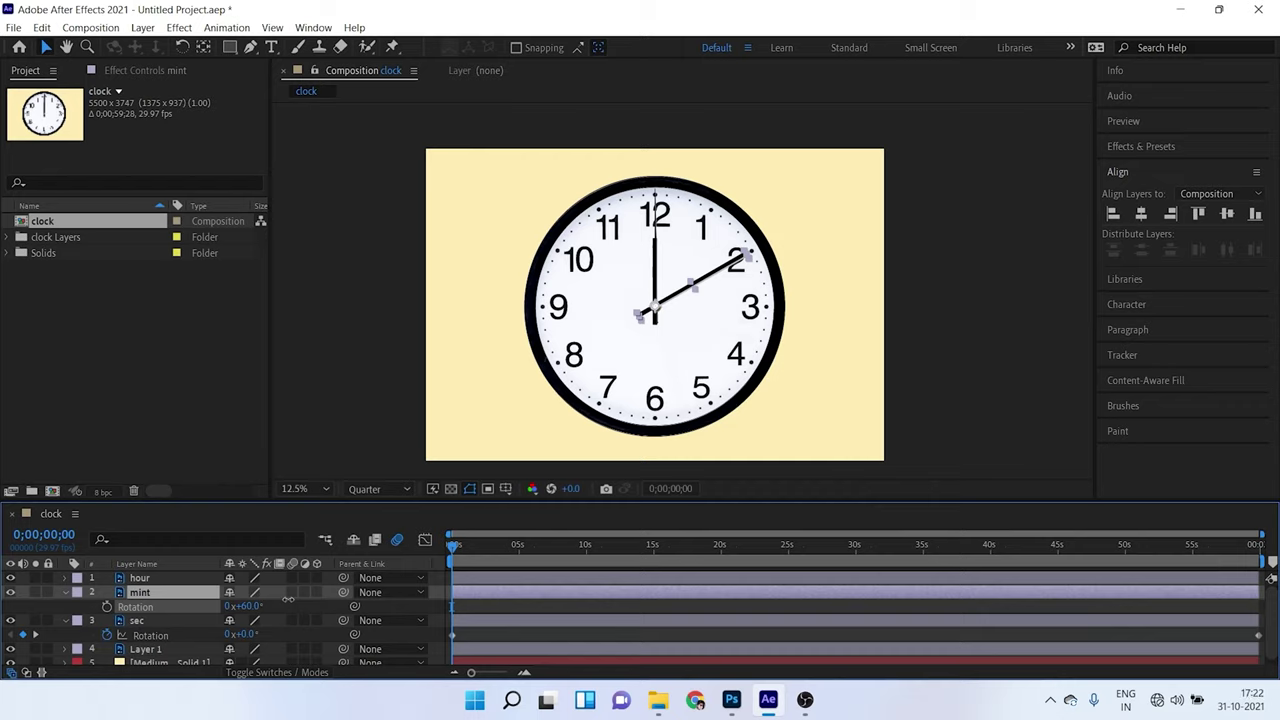
left_click(518, 583)
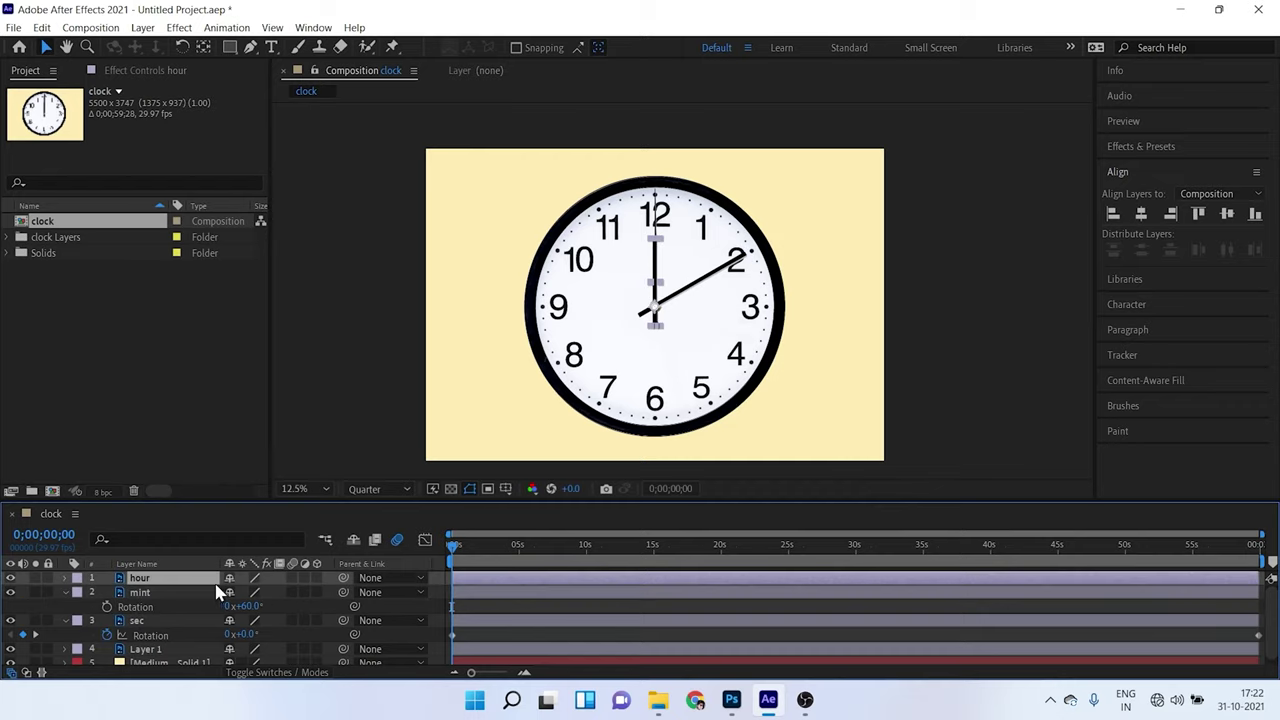
key("r")
left_click_drag(244, 592, 216, 600)
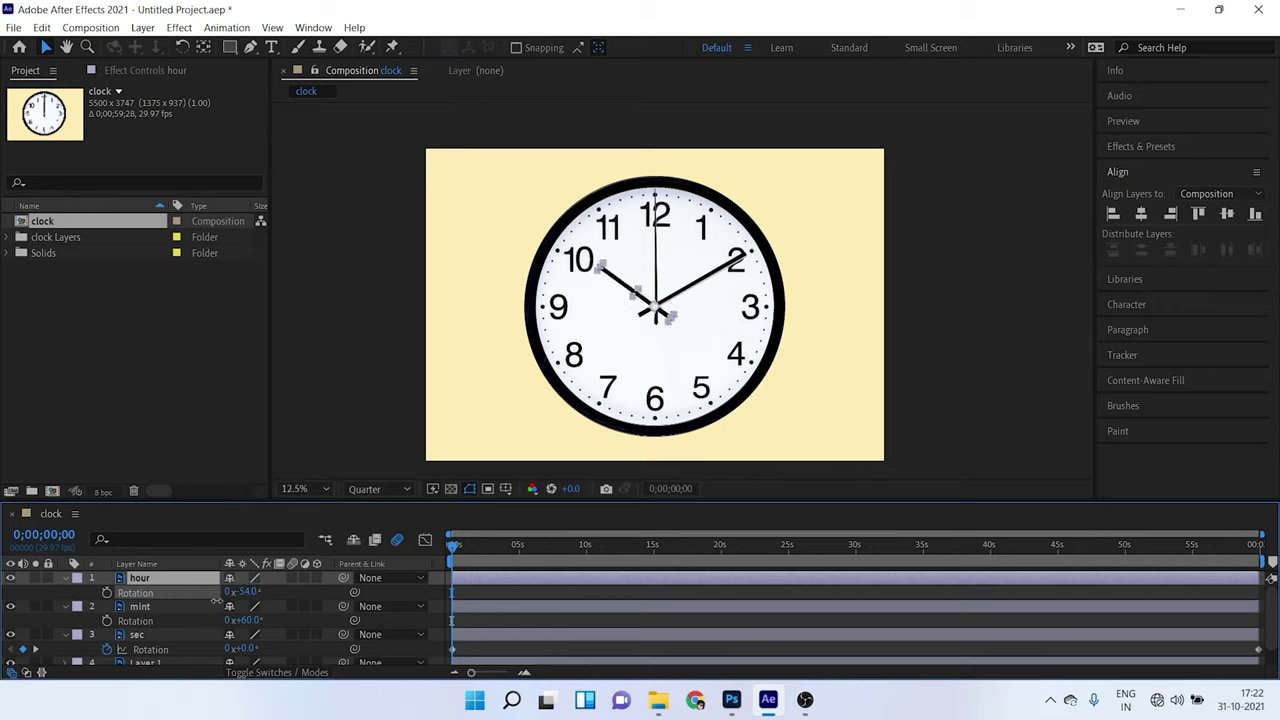
- Add a starting Rotation keyframe to the minute hand at 60°
left_click(492, 598)
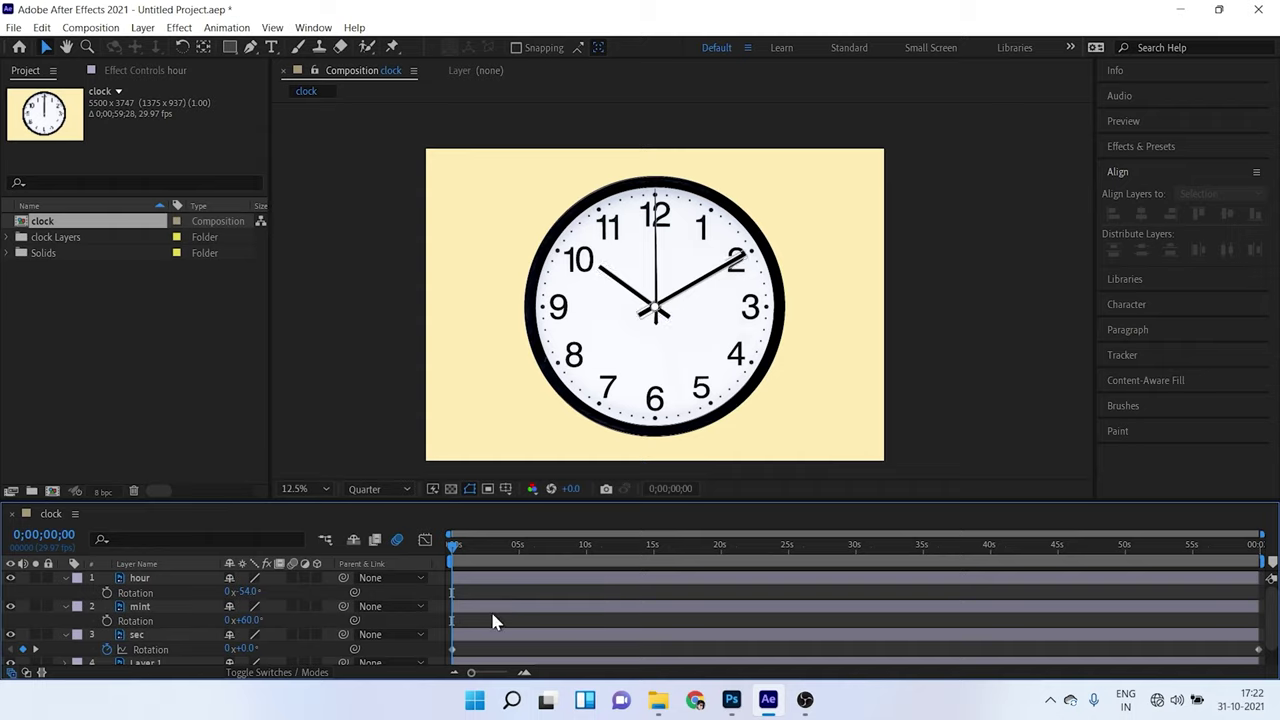
left_click(494, 608)
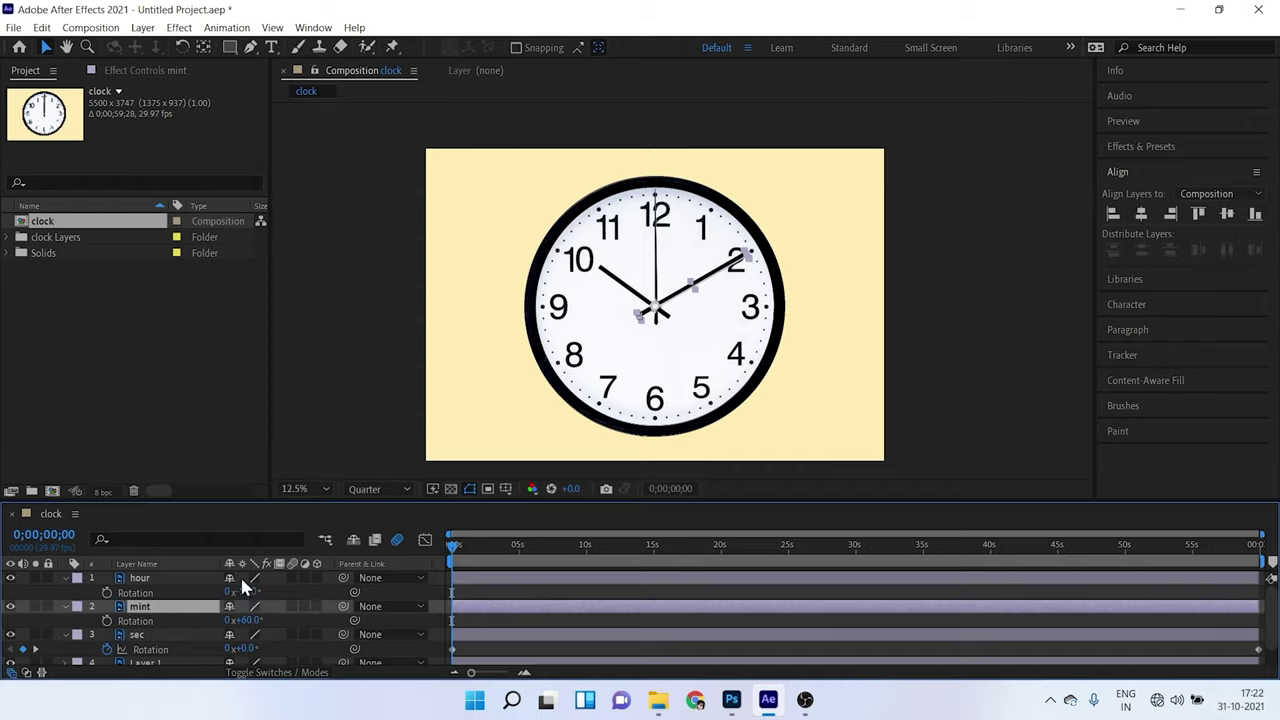
left_click(106, 620)
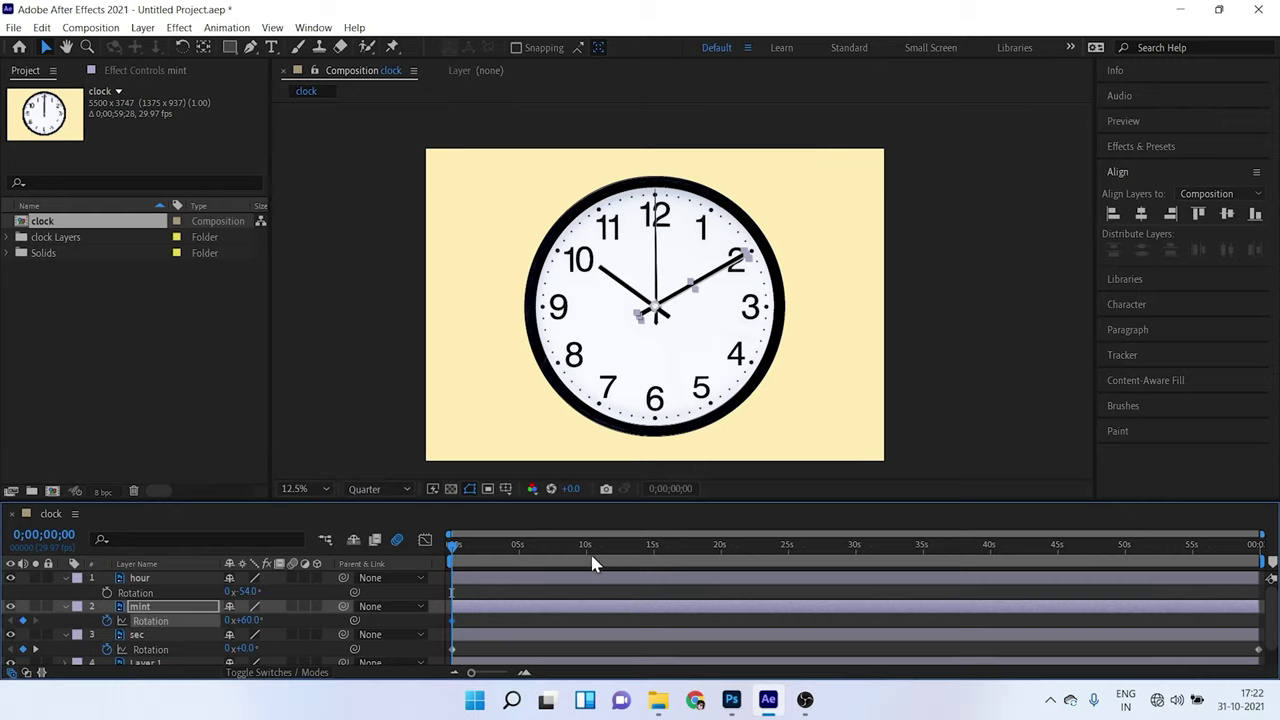
- Set the minute hand's Rotation to 66° at the end of the composition
key("End")
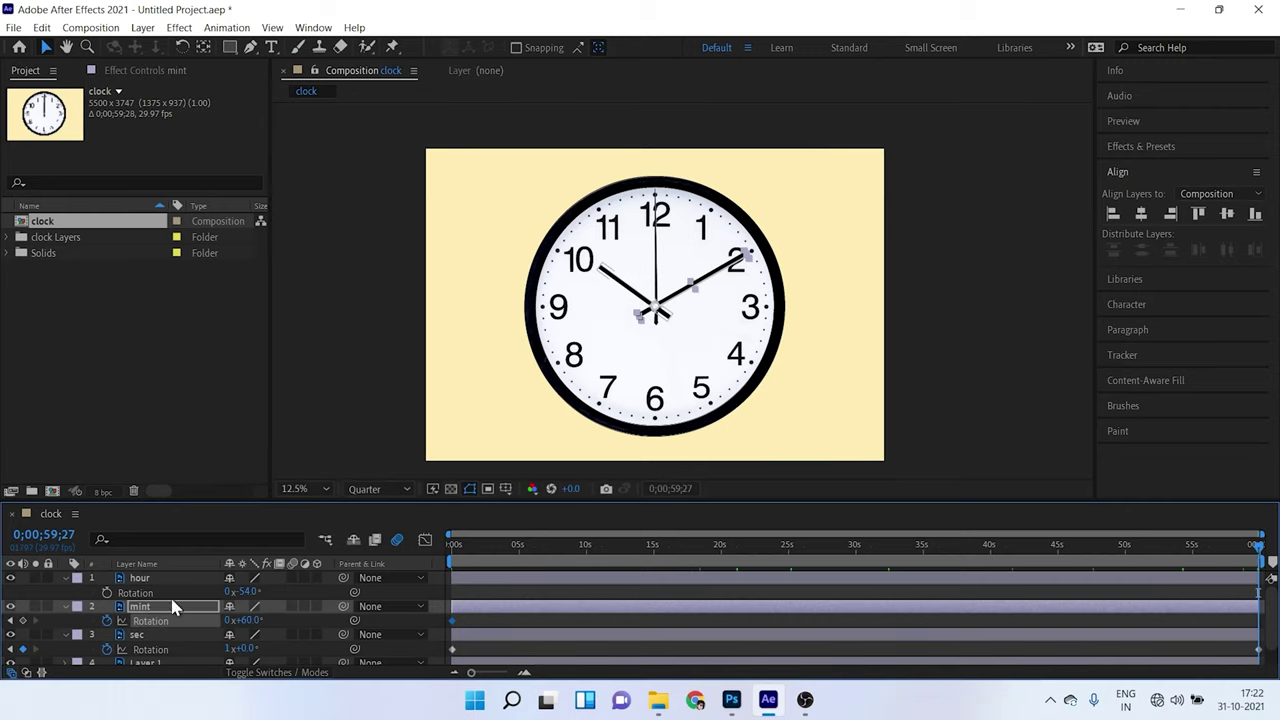
scroll(755, 245, "up", 4)
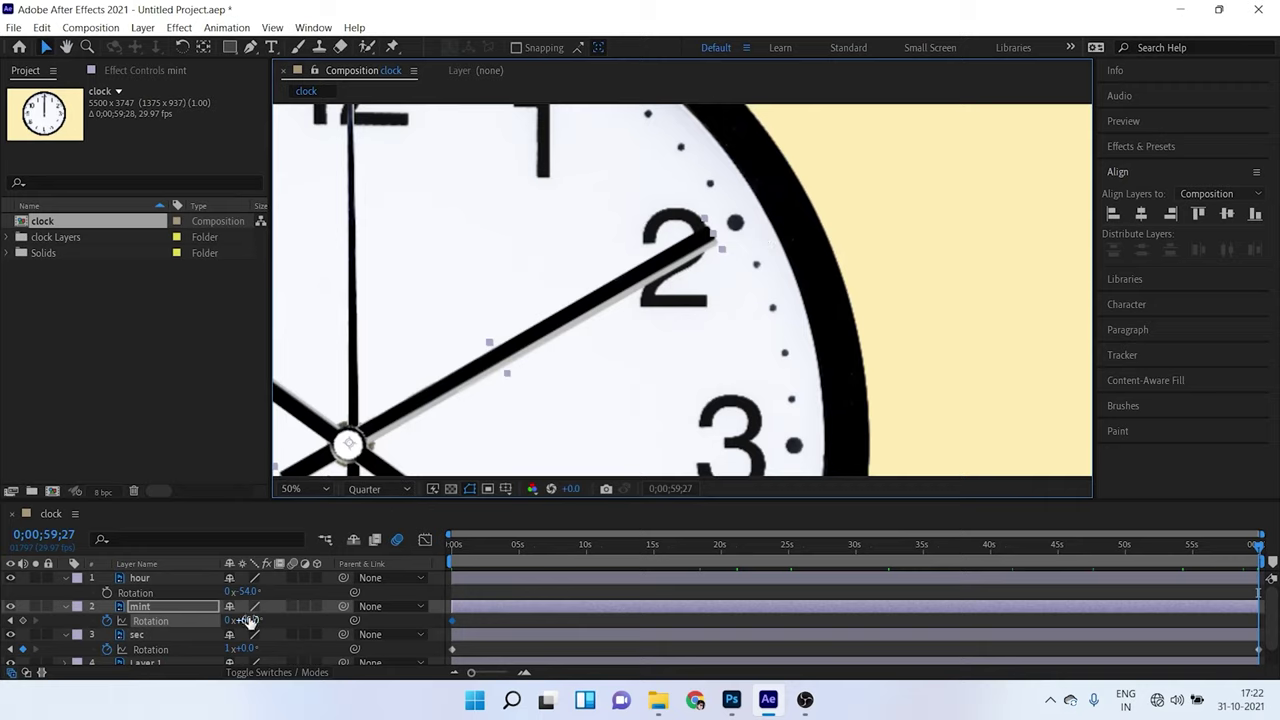
mouse_move(257, 615)
left_mouse_down()
mouse_move(272, 615)
mouse_move(252, 617)
left_mouse_up()
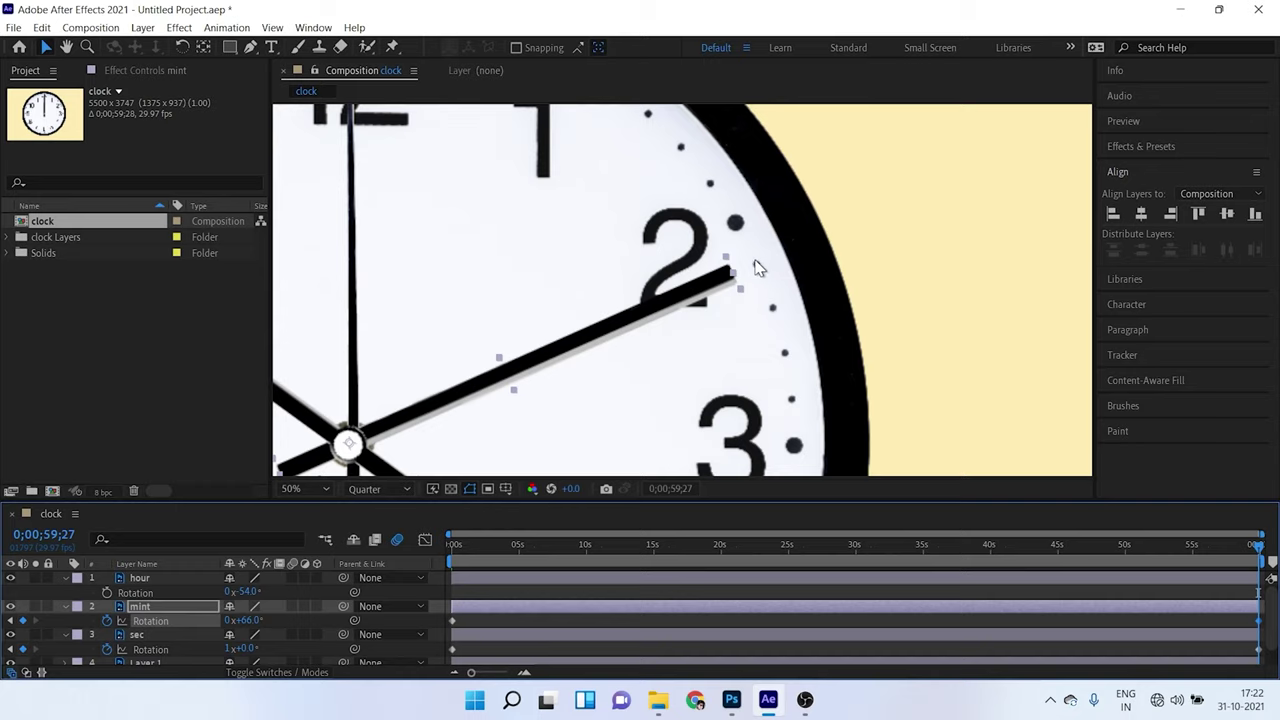
scroll(763, 270, "down", 2)
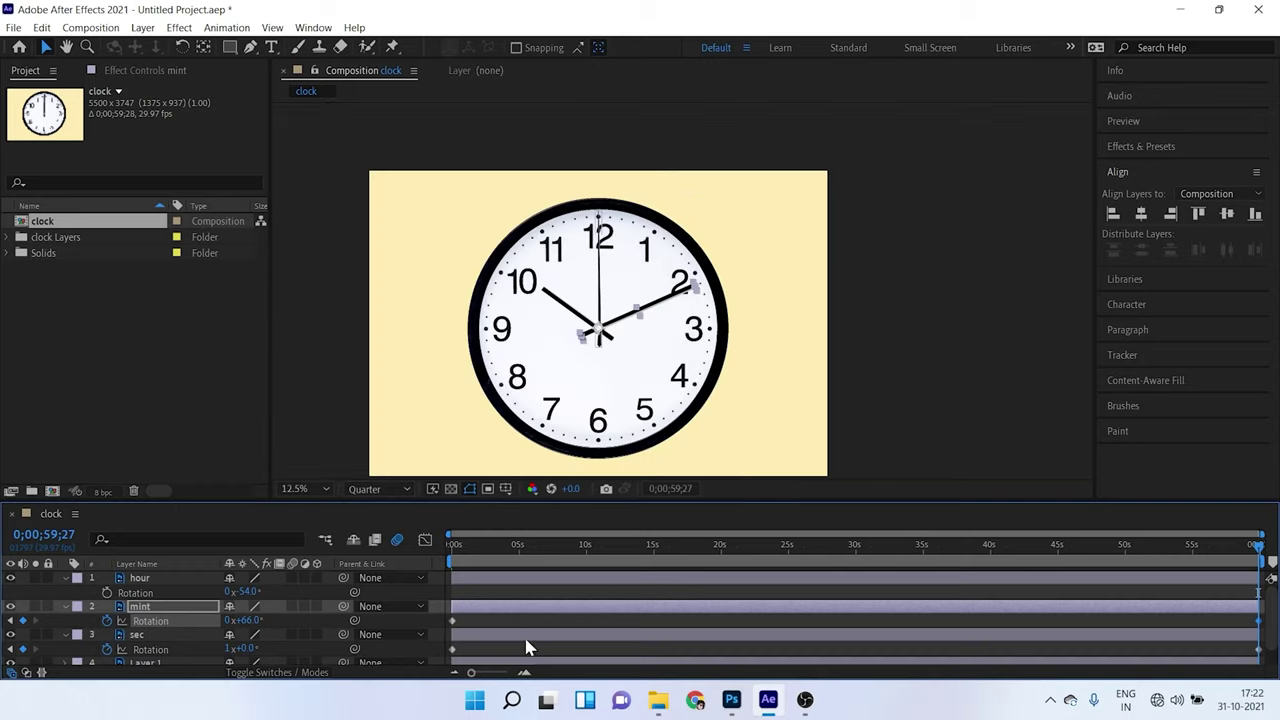
left_click(515, 597)
- Preview the minute hand animation from the start, then zoom out and recentre the clock
key("Home")
key("space")
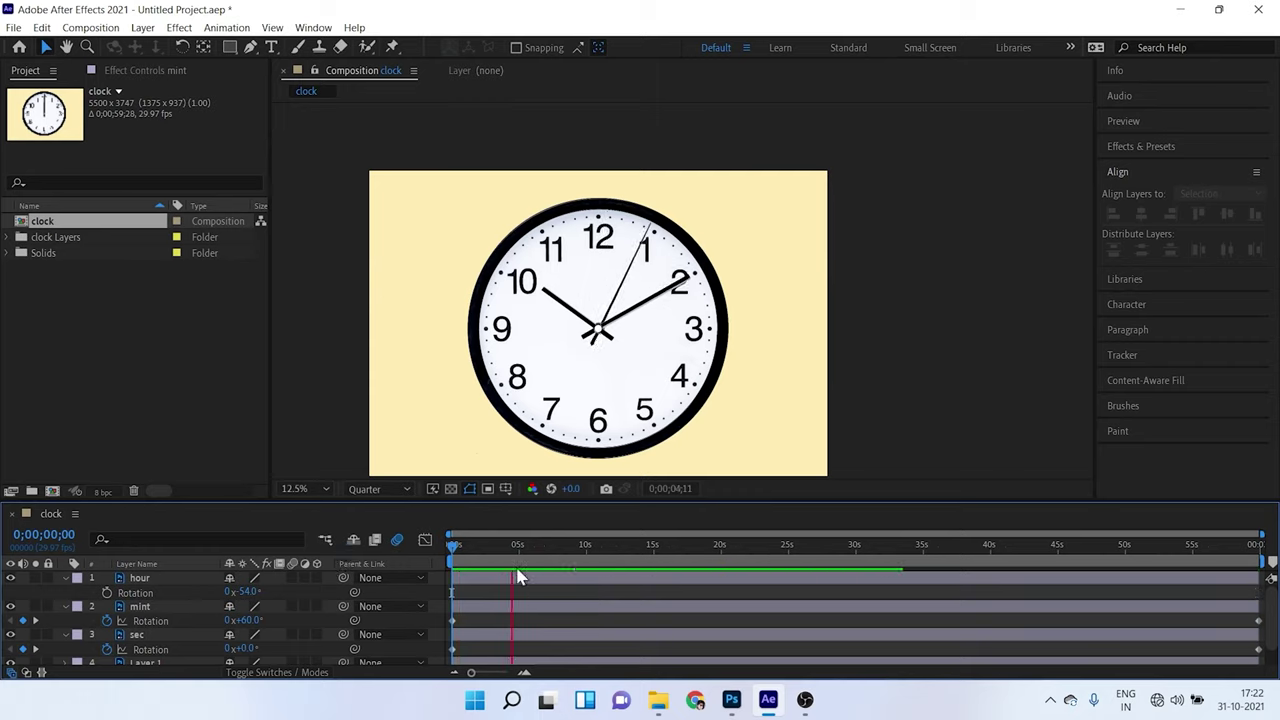
left_click(1256, 546)
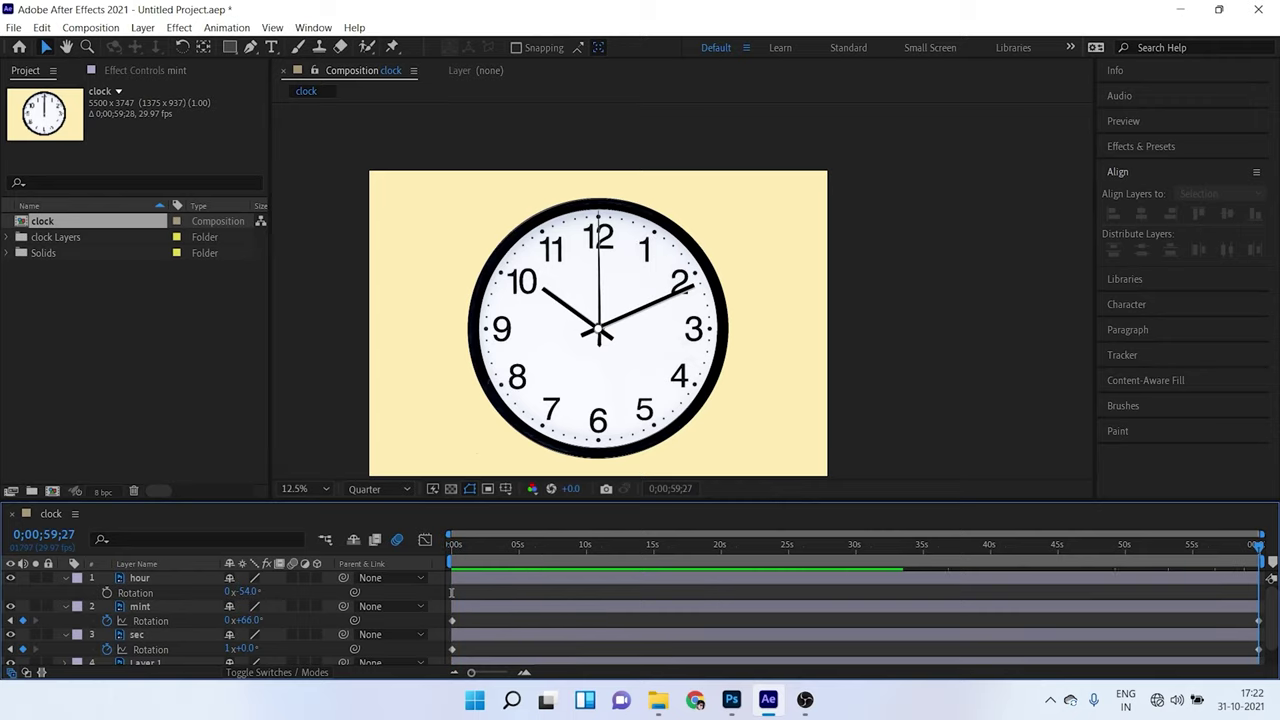
left_click_drag(1260, 548, 482, 510)
key("comma")
left_click_drag(594, 287, 603, 294)
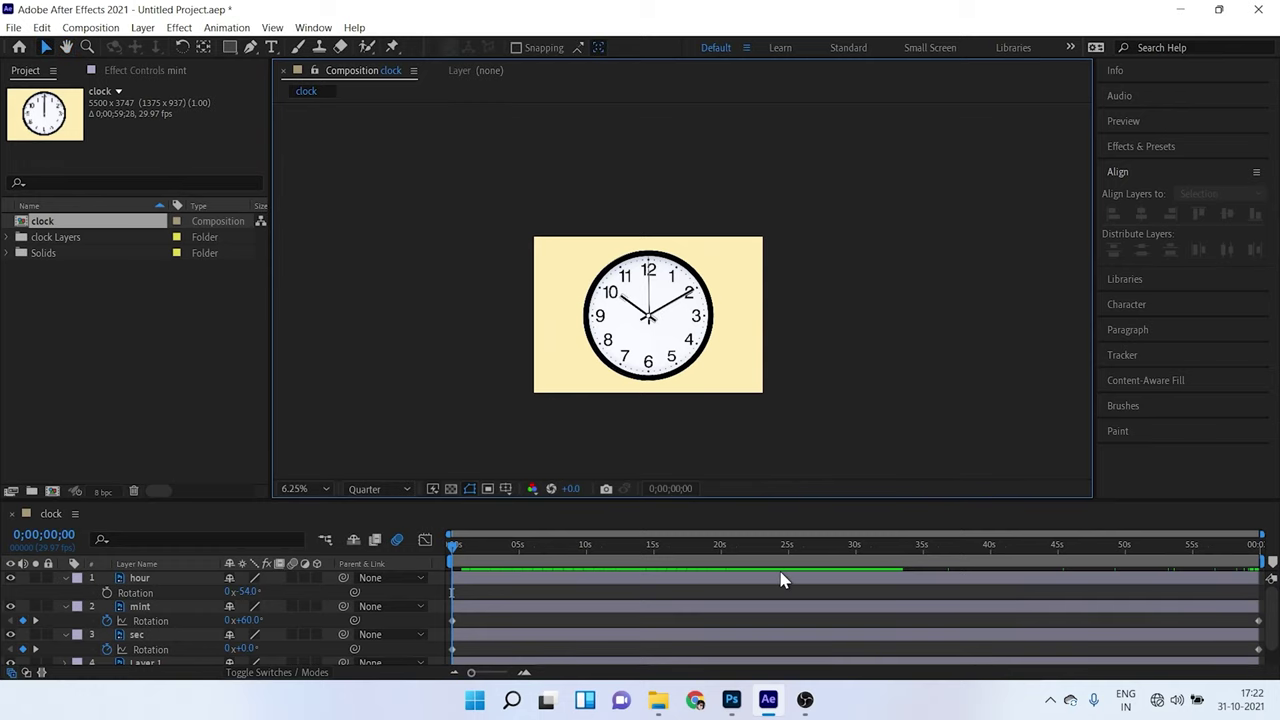
- Change the Frame Rate to 1 in Composition Settings with Ctrl+K
key("ctrl+k")
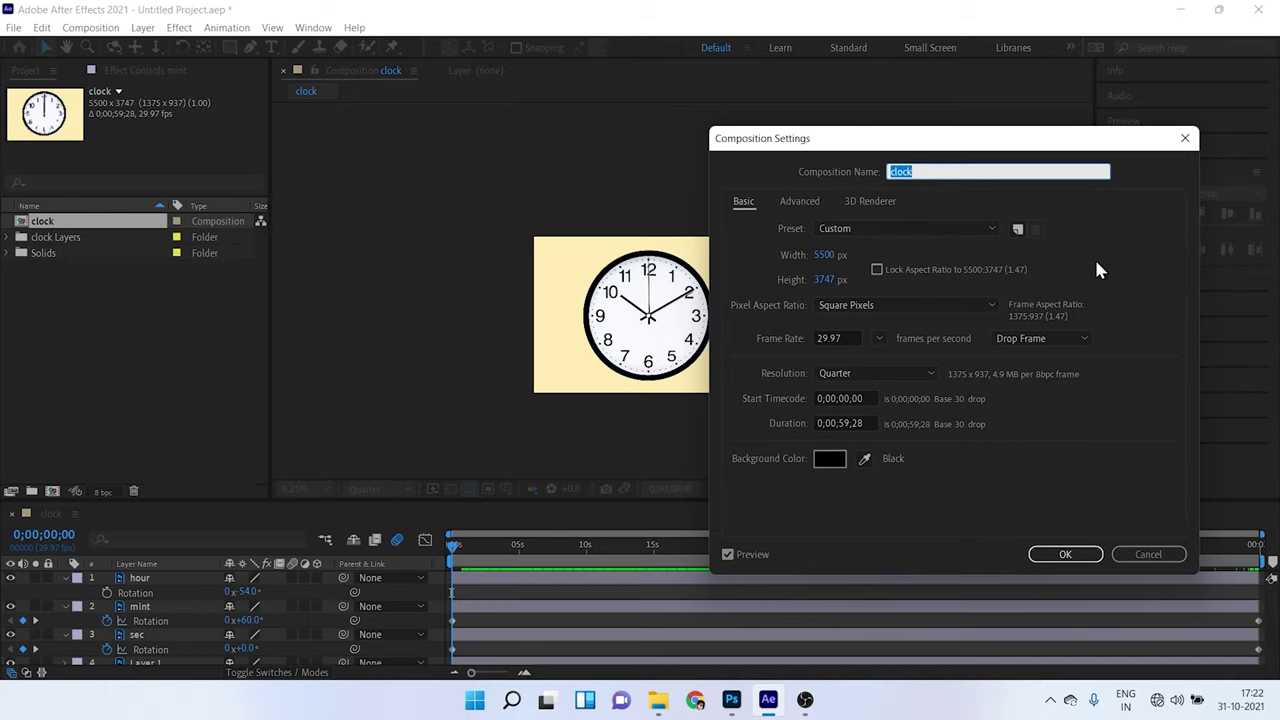
left_click(760, 375)
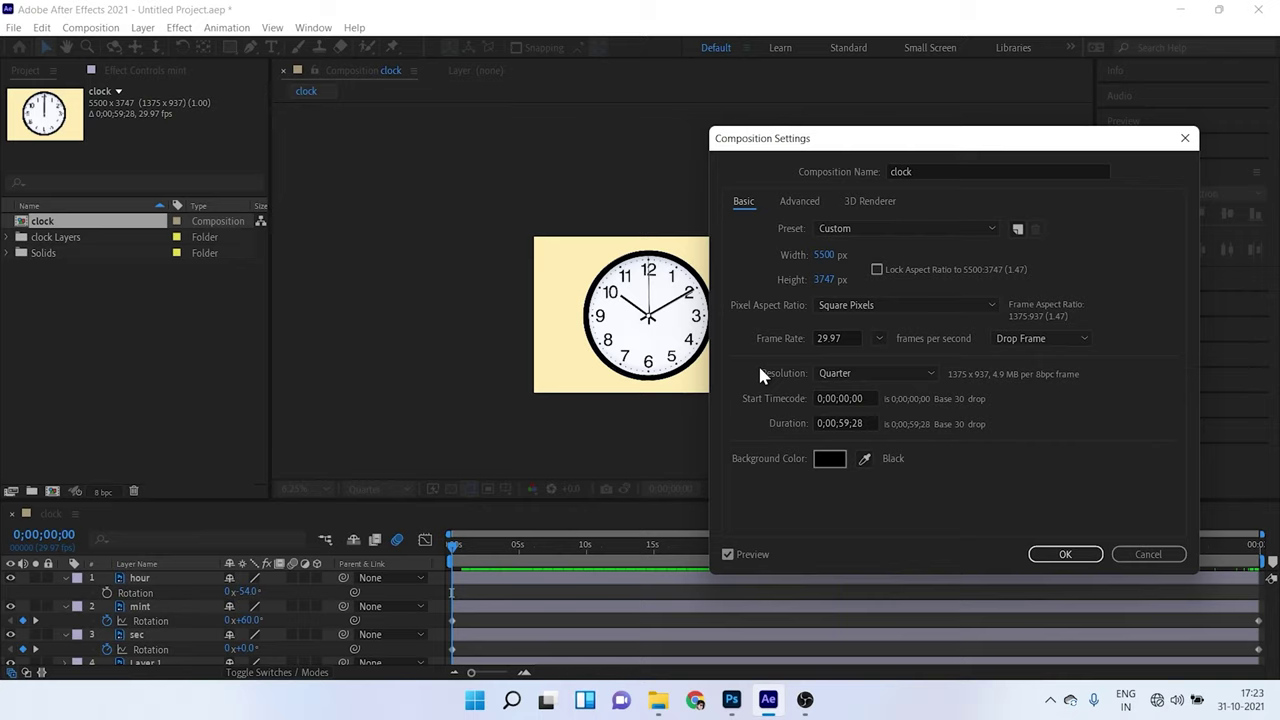
left_click(850, 340)
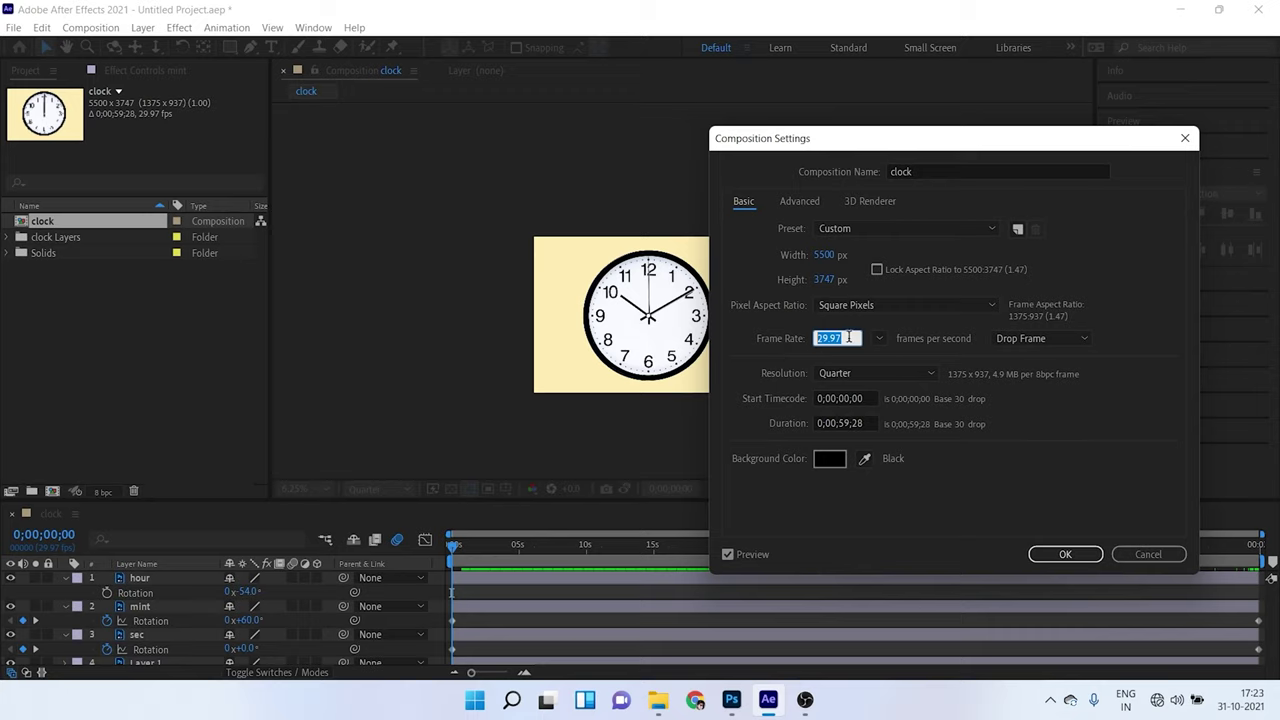
type("1")
left_click(1064, 554)
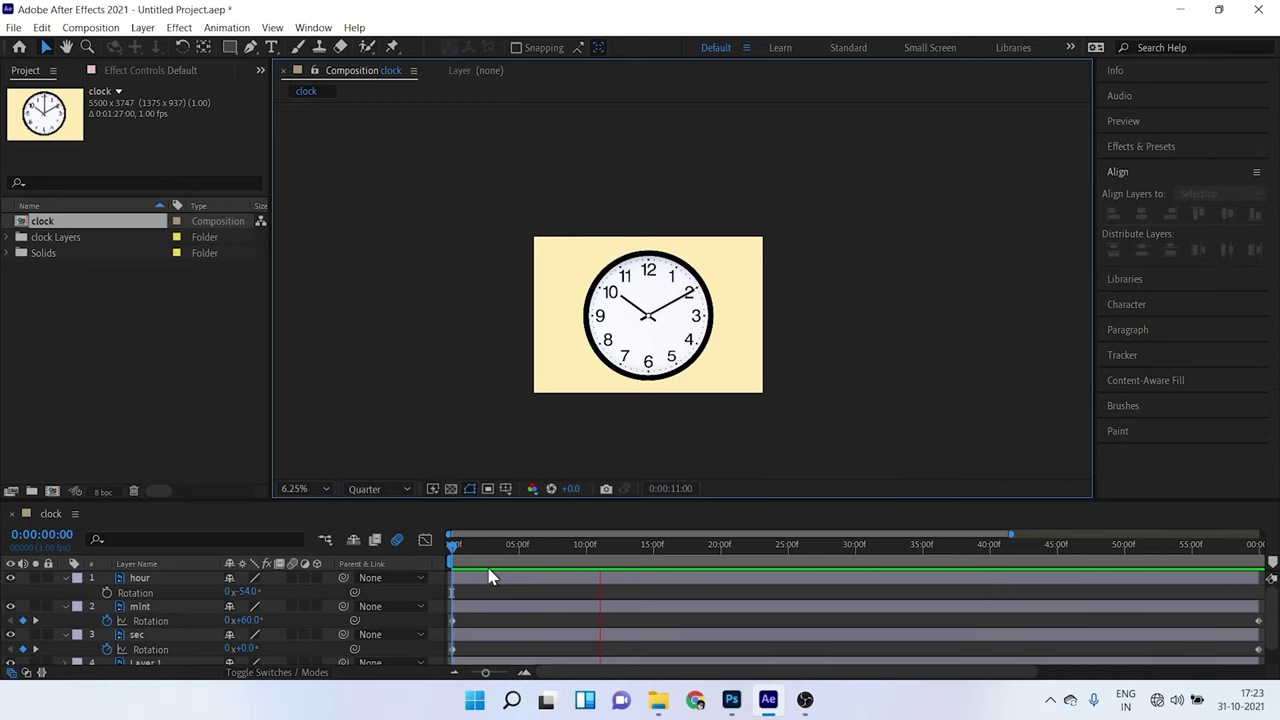
- Move the work area end to 1:00 and trim the composition to the work area
left_click_drag(490, 577, 900, 563)
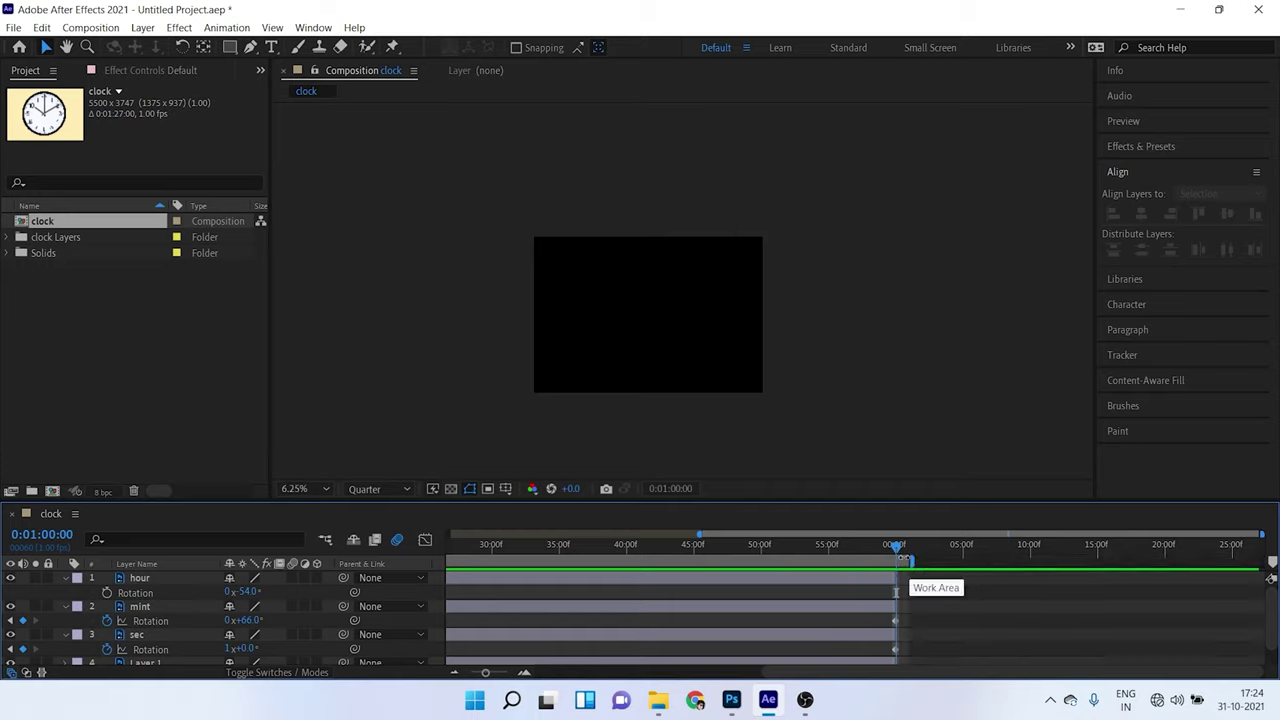
left_click_drag(896, 591, 883, 591)
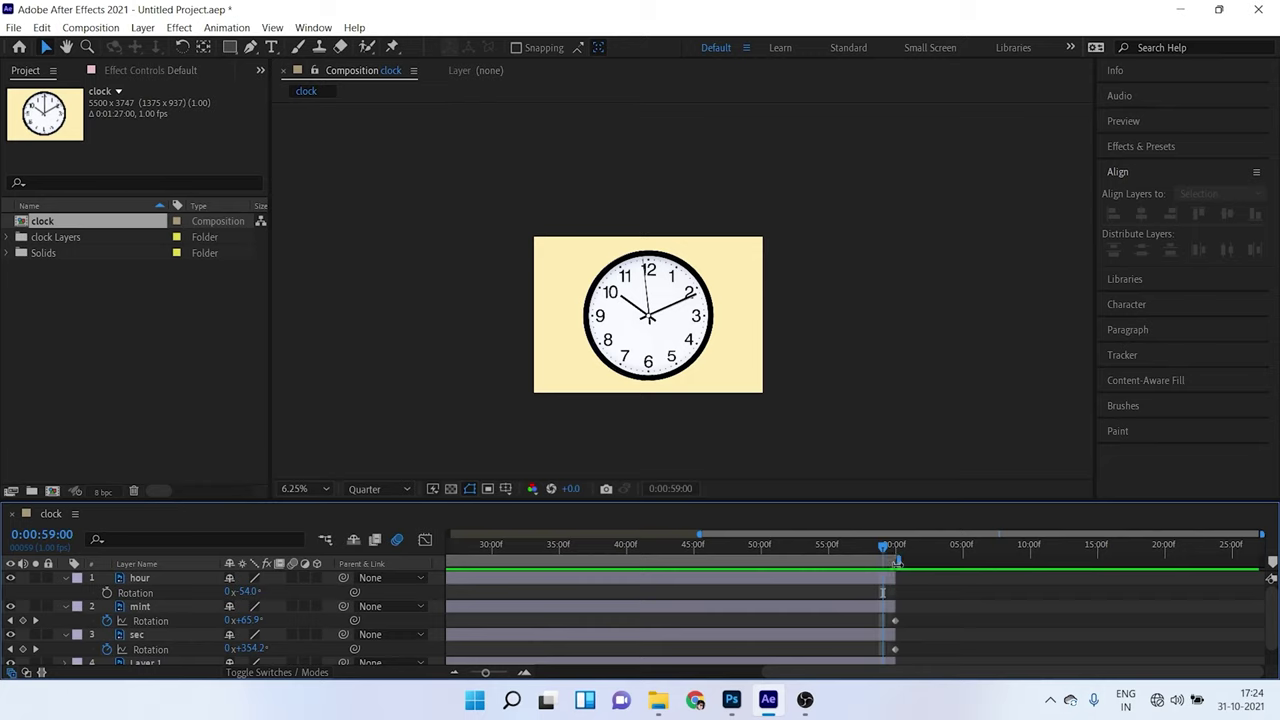
key("ctrl+shift+x")
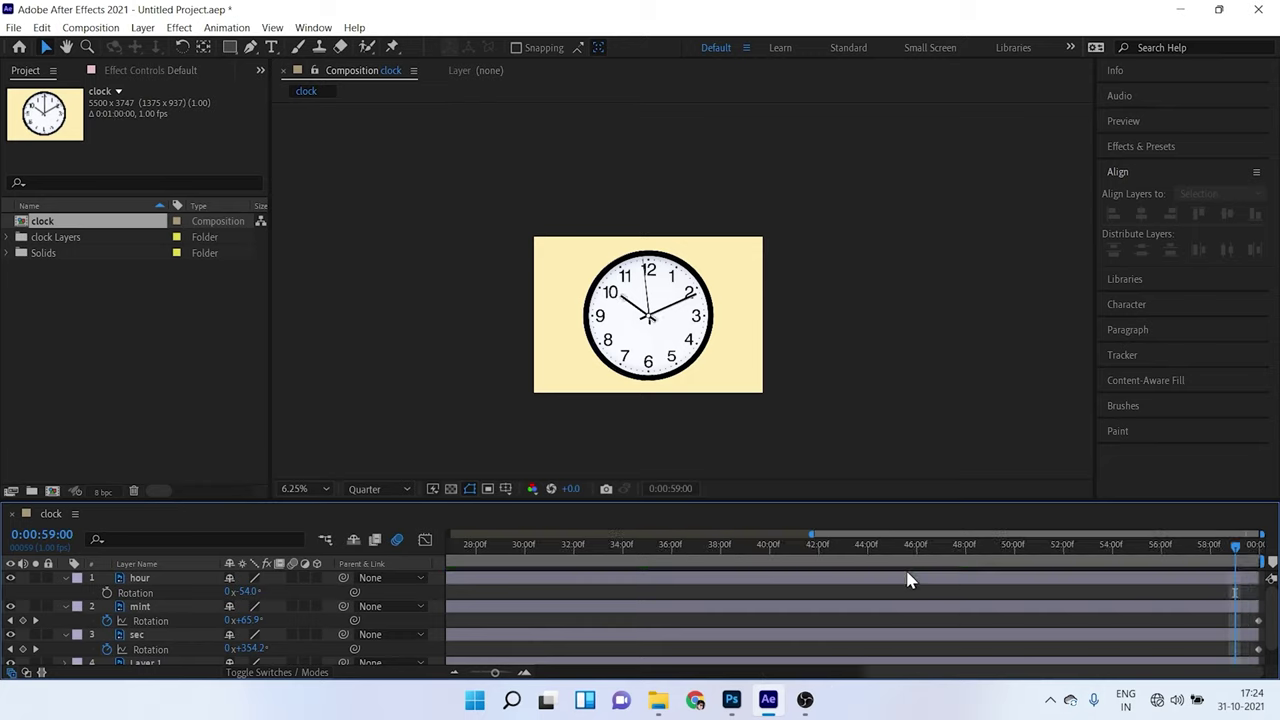
- Zoom the timeline out to show the whole composition and preview the clock hands
key("minus")
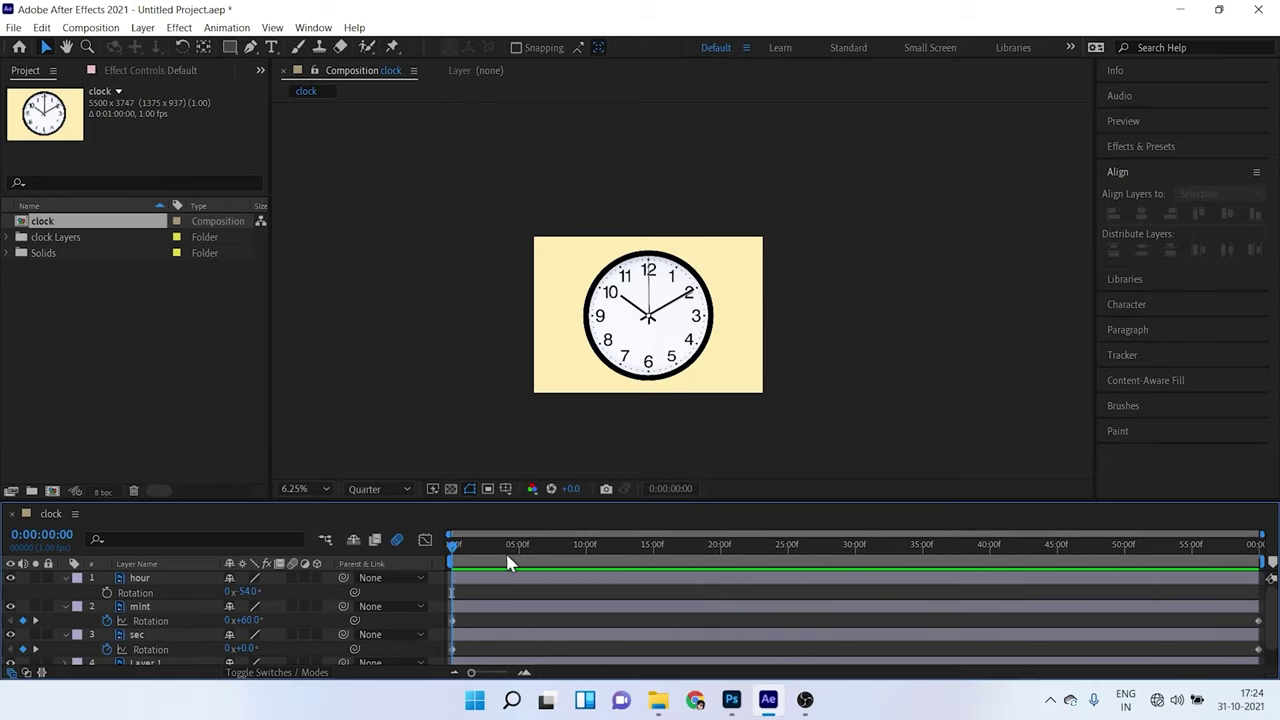
left_click_drag(483, 556, 480, 603)
key("space")
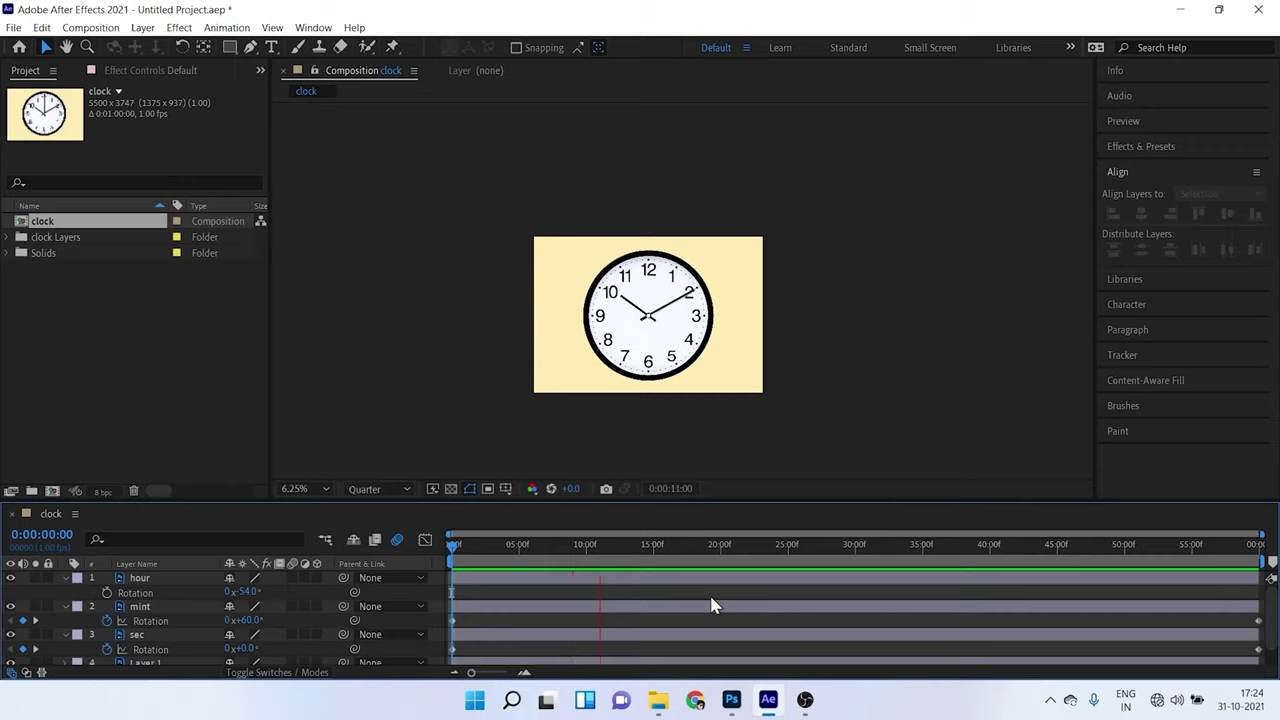
key("space")
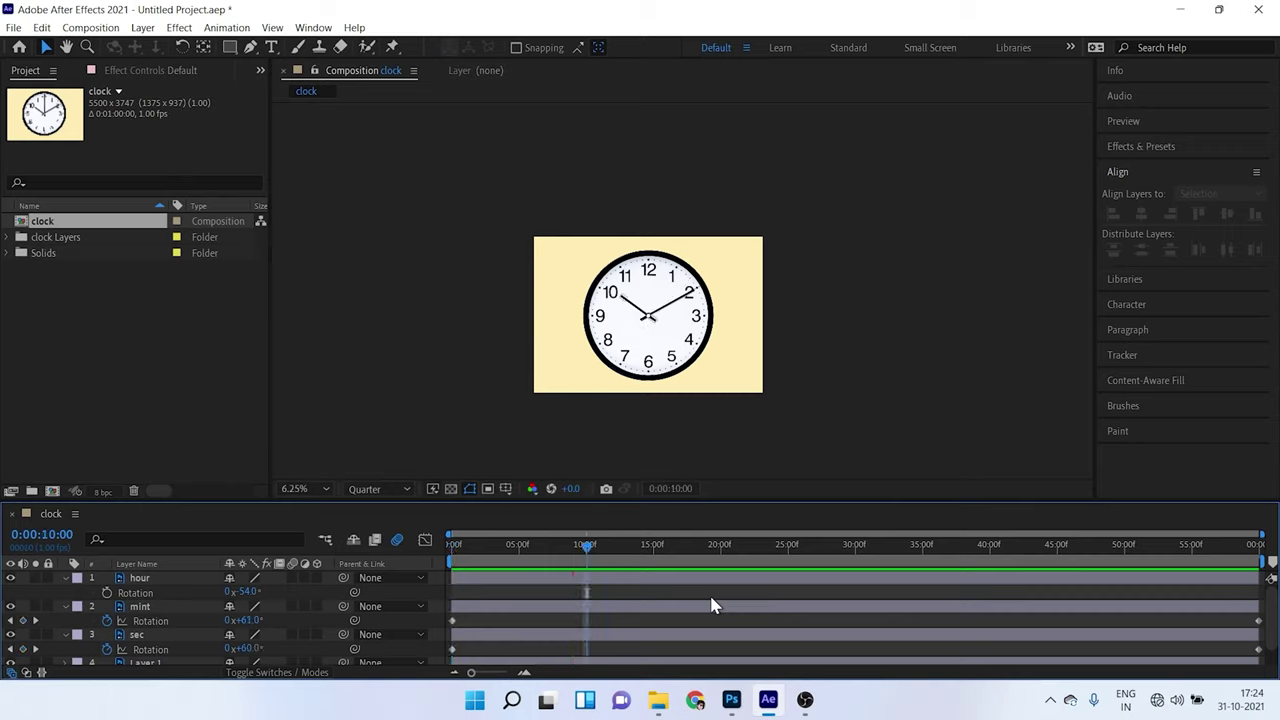
- Set the viewer magnification to Fit and play the one-minute animation from the start
left_click(305, 488)
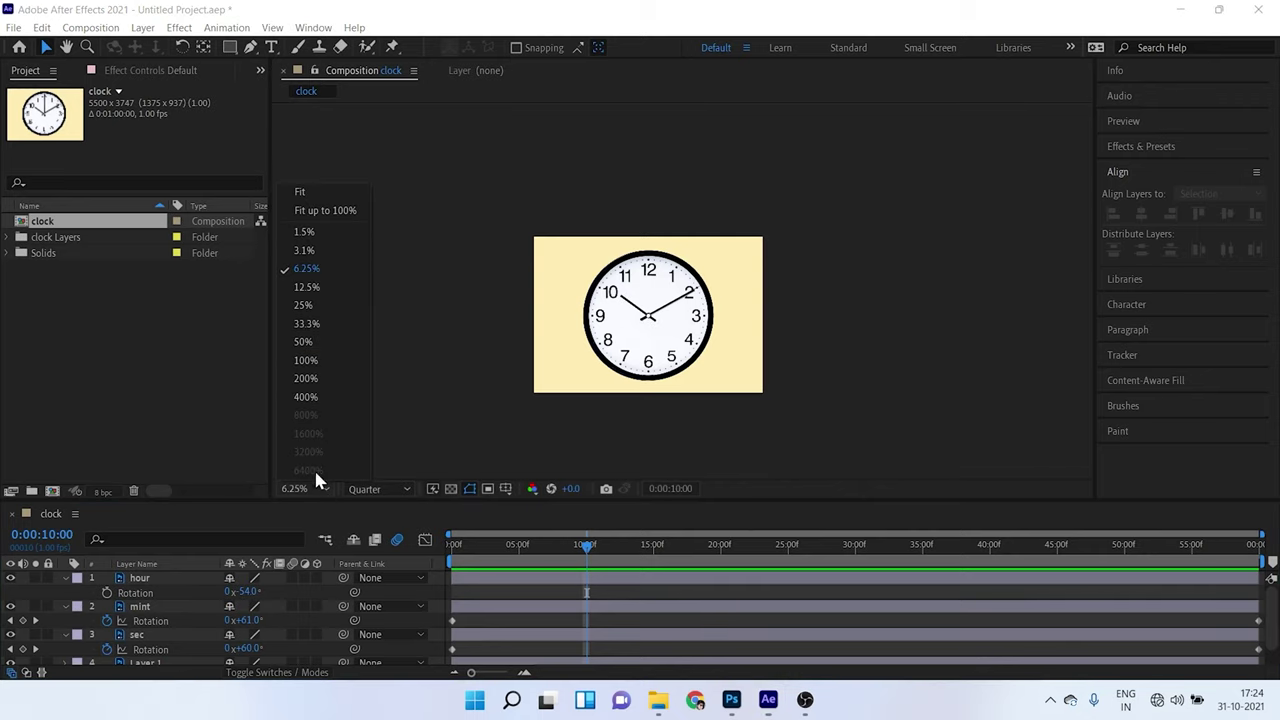
left_click(313, 192)
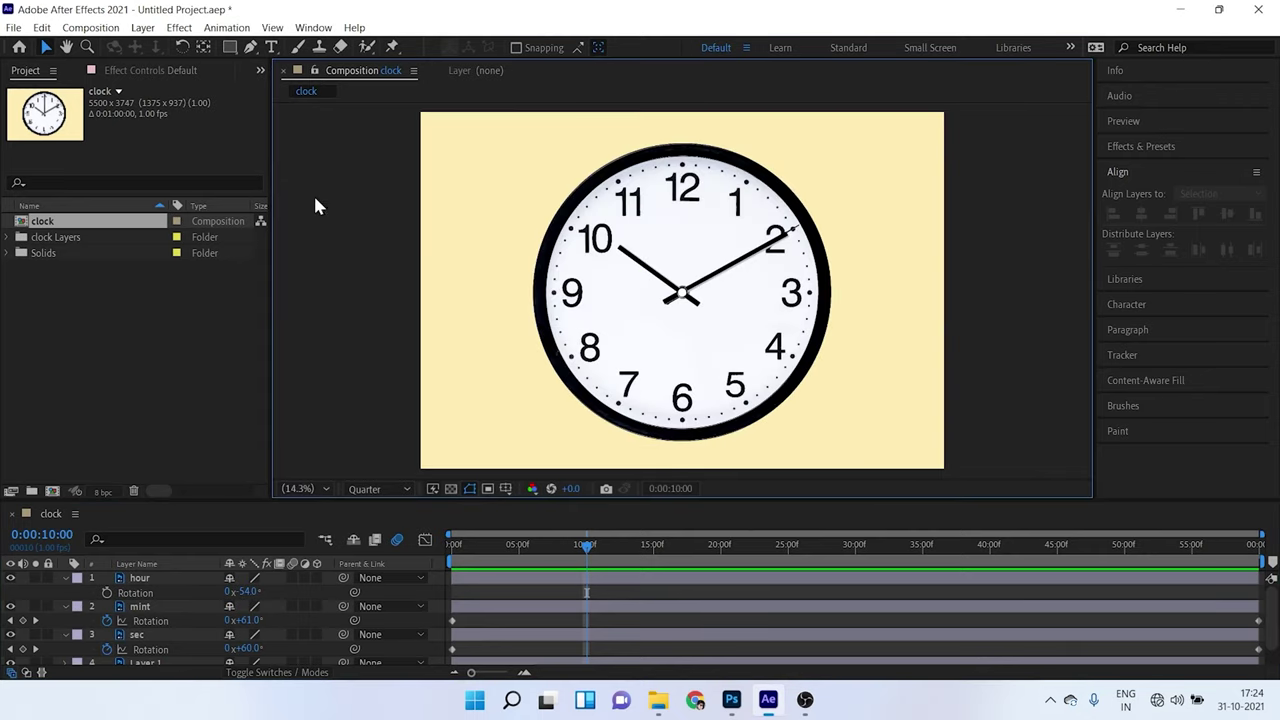
left_click(462, 552)
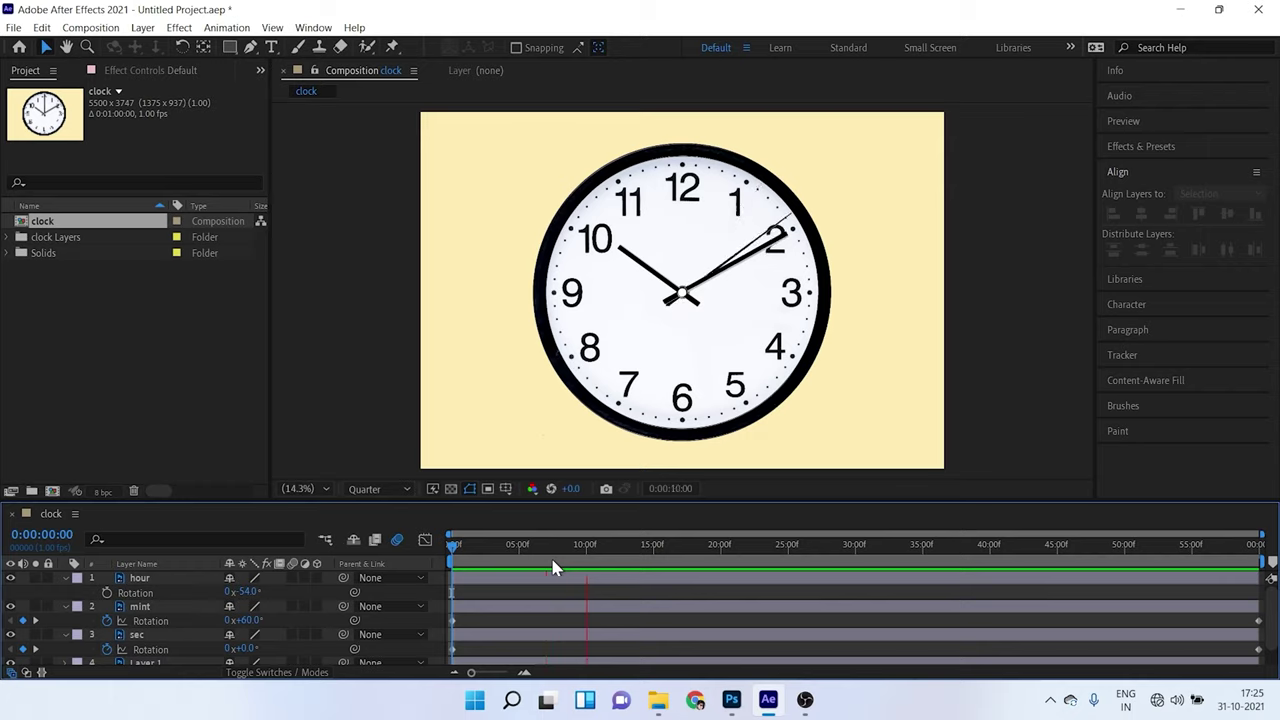
key("space")
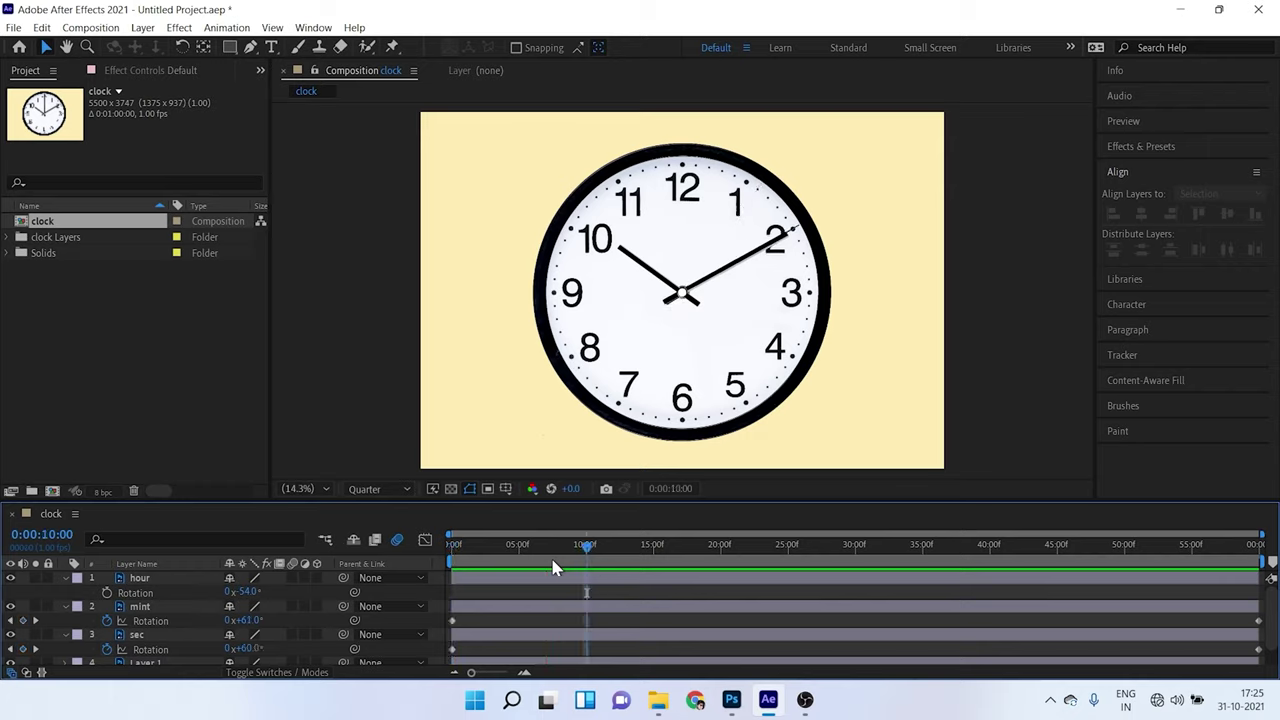